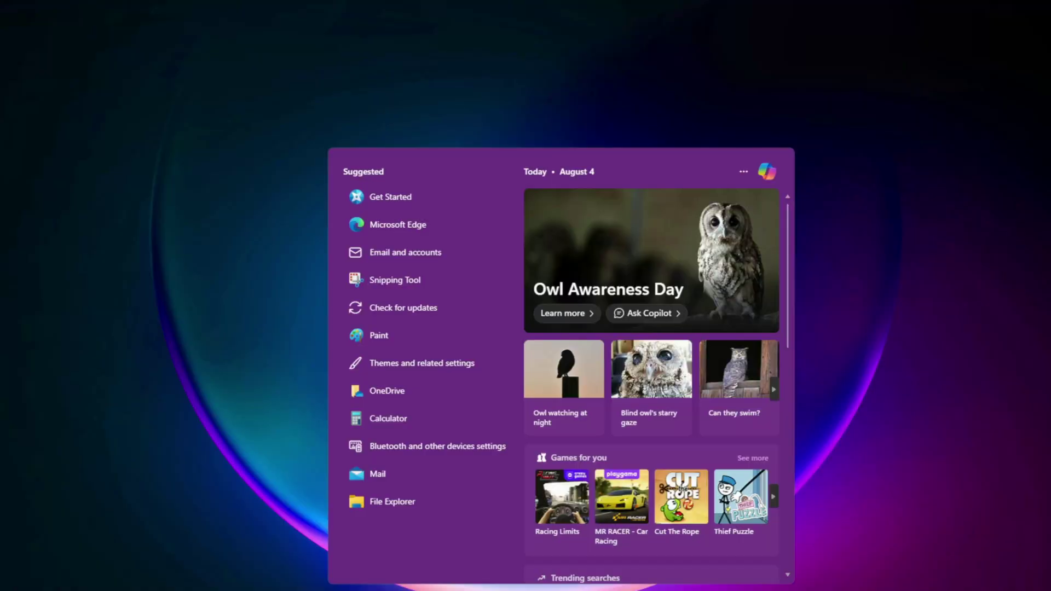
- Stop and restart the Windows Audio service in Services, keeping its startup type Automatic
type("serv")
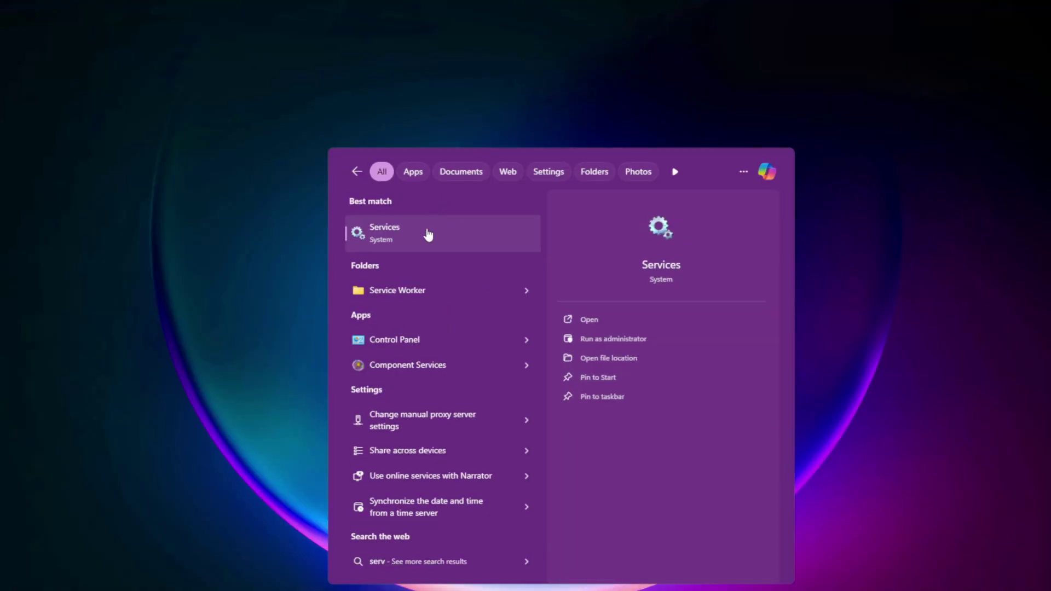
left_click(428, 234)
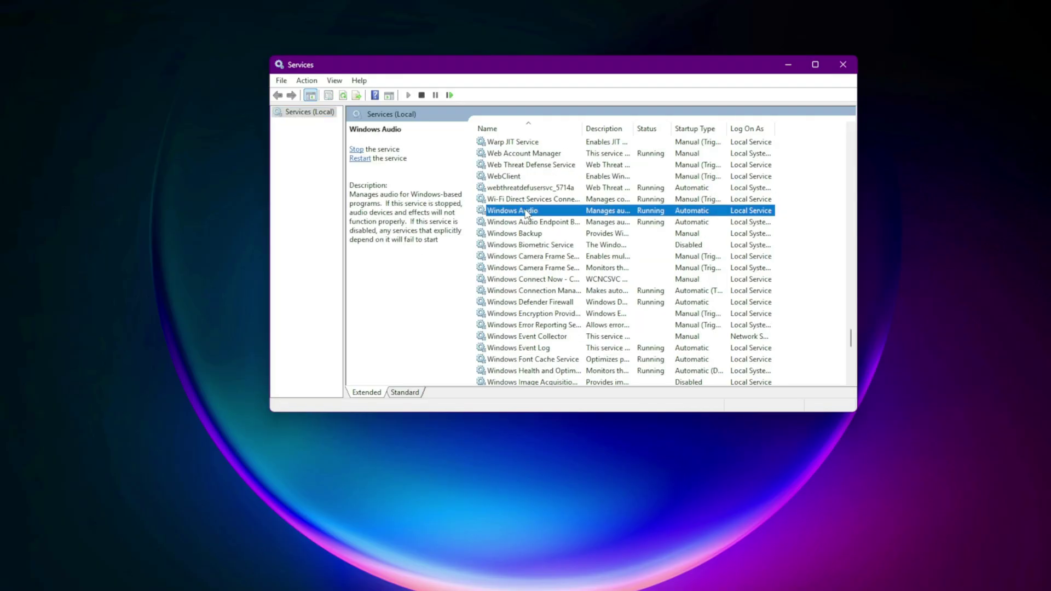
double_click(526, 212)
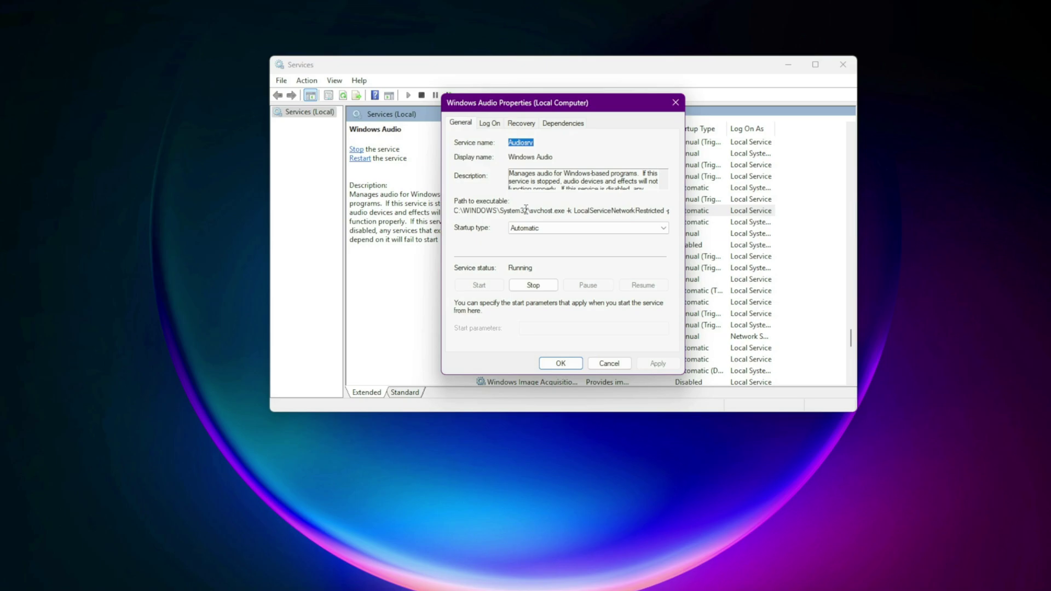
left_click(539, 228)
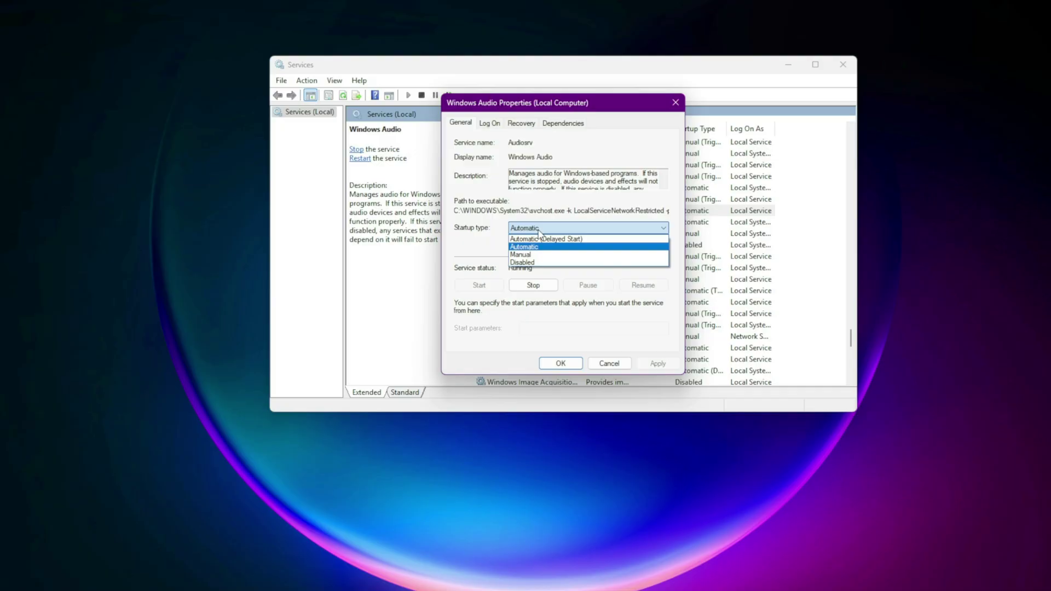
left_click(539, 230)
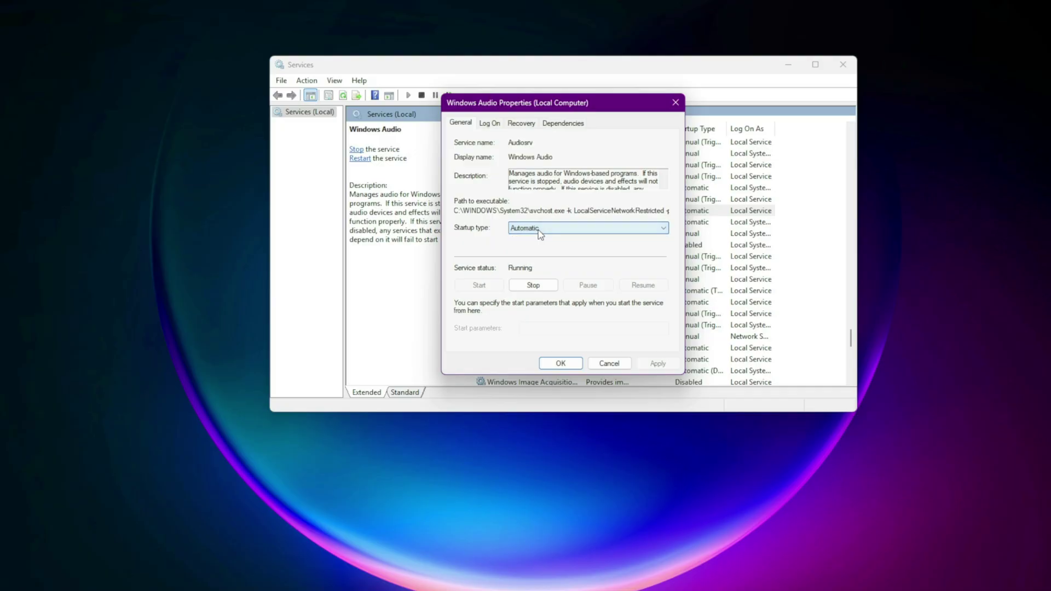
left_click(533, 285)
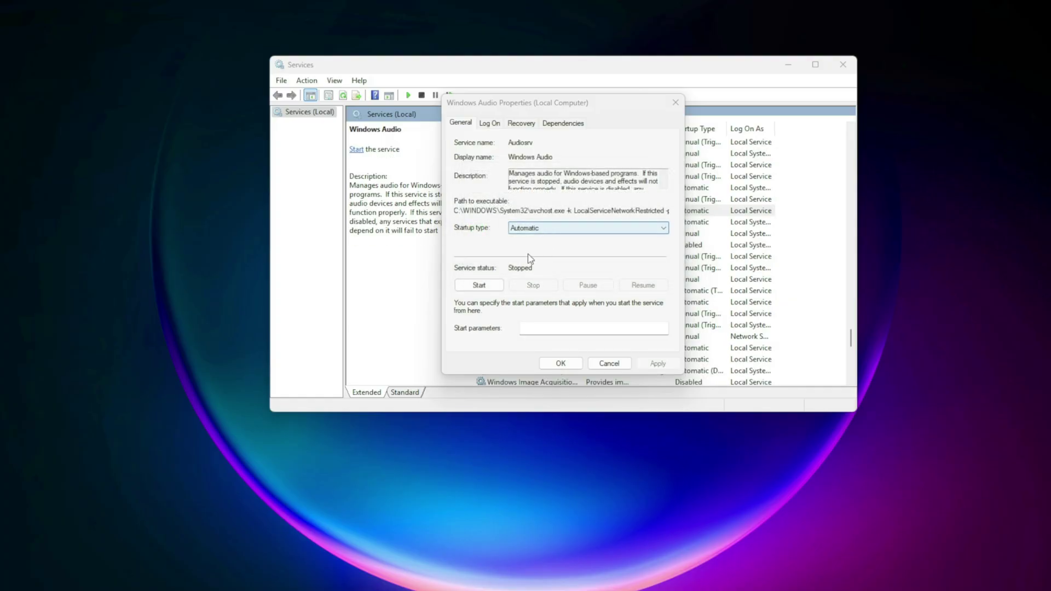
left_click(479, 285)
key("Return")
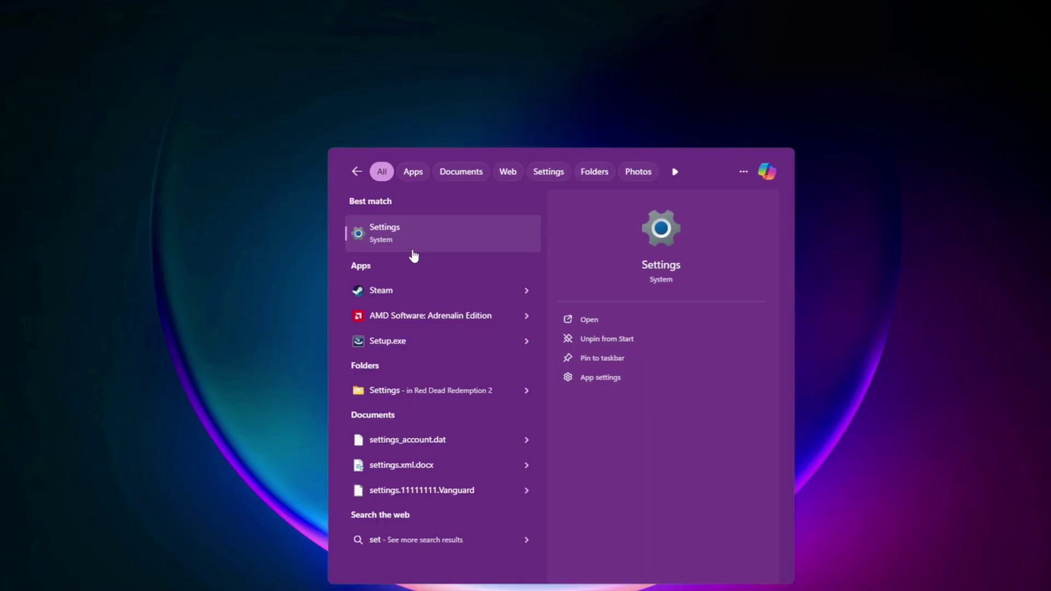
- Check Windows Update's Advanced options for optional driver updates, finding none available
left_click(408, 235)
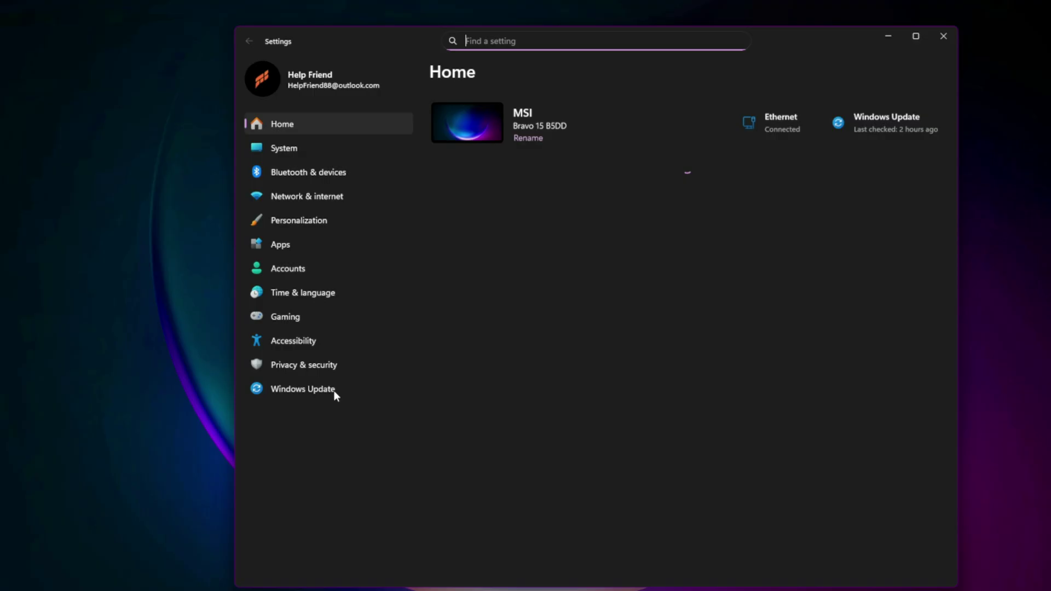
left_click(333, 389)
left_click(541, 328)
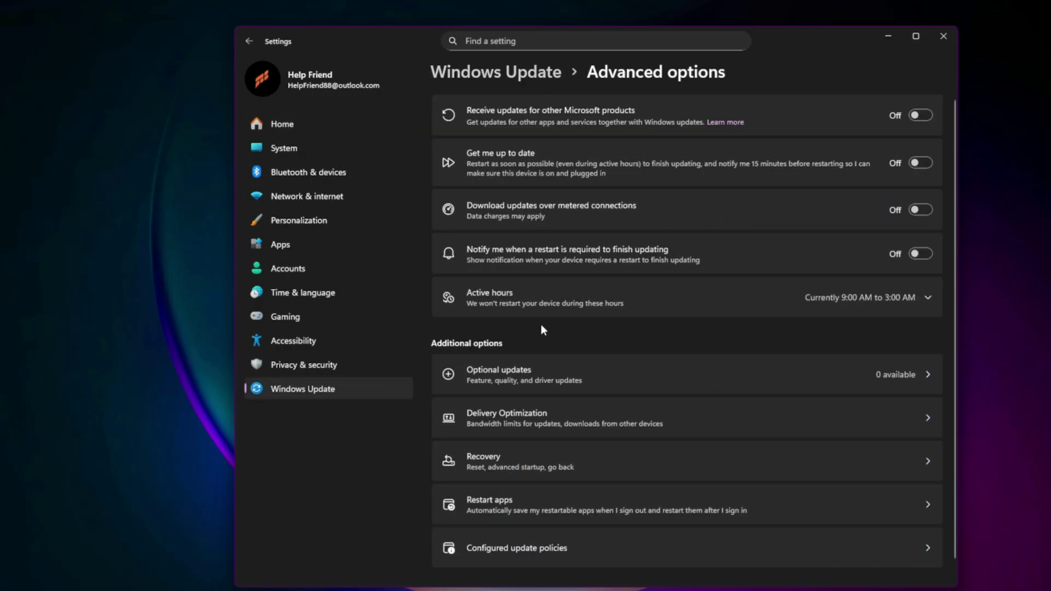
left_click(547, 368)
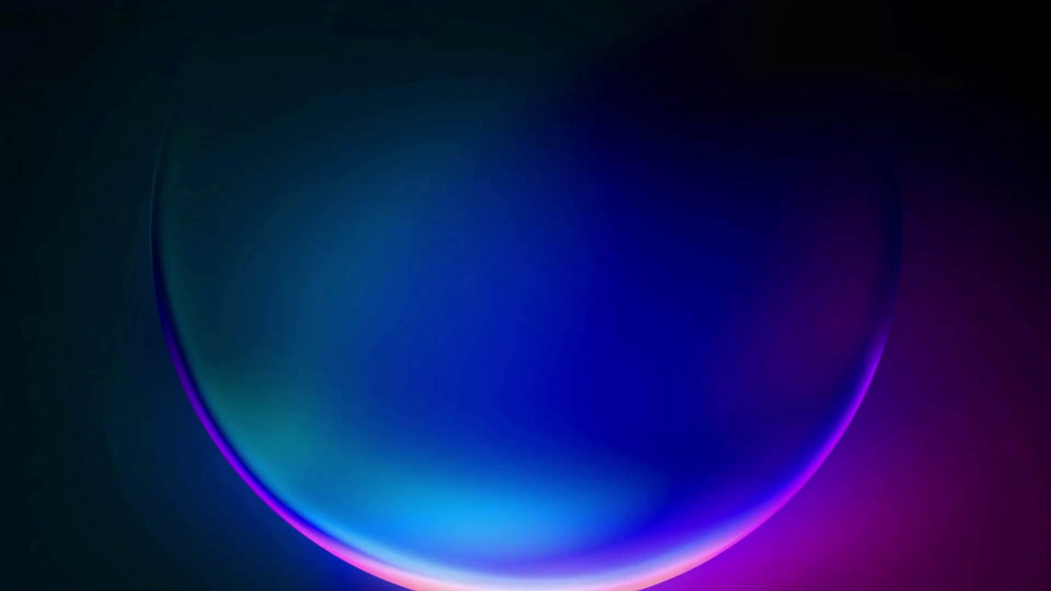
- In Device Manager, search for an updated Microphone Array (AMD Audio Device) driver
key("super+x")
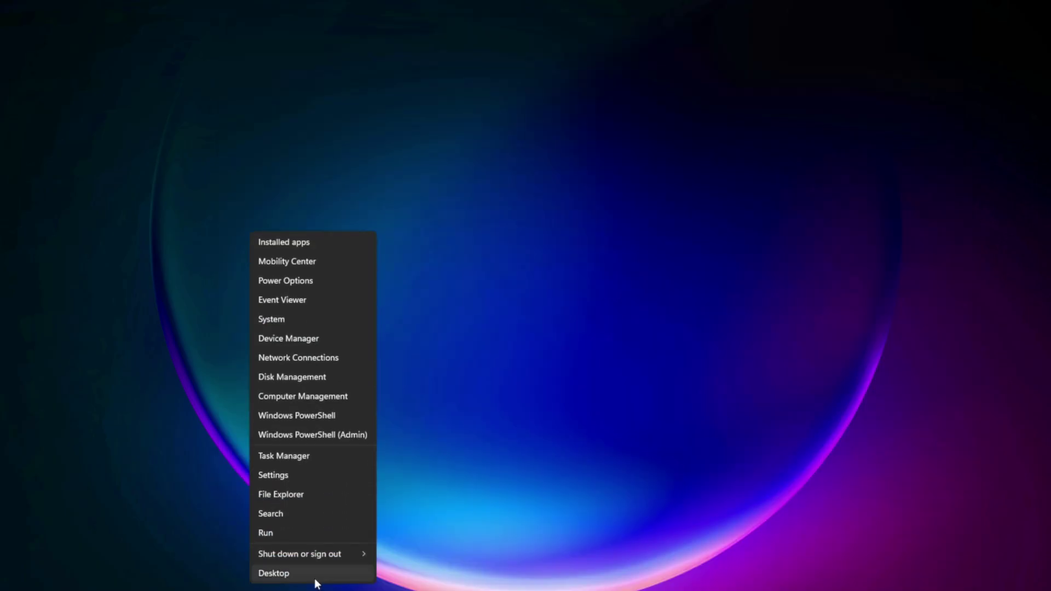
left_click(323, 340)
left_click(299, 117)
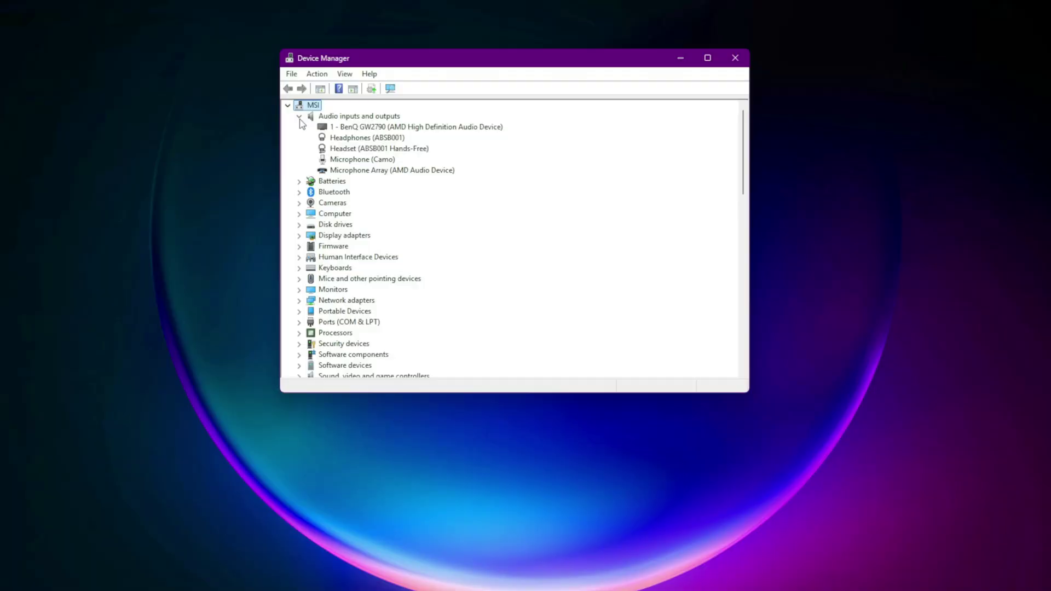
left_click(416, 171)
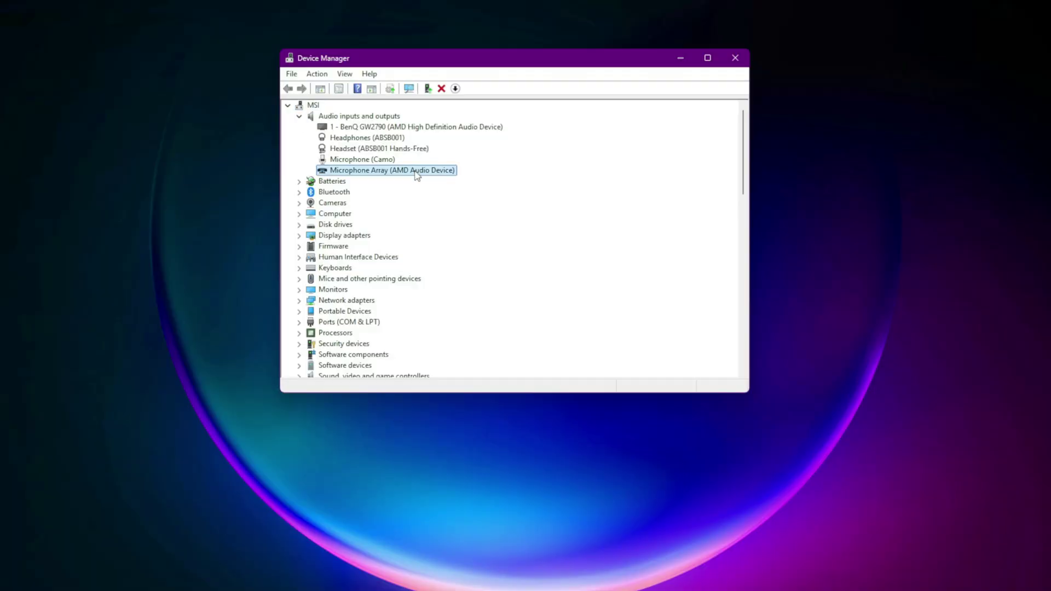
right_click(417, 174)
key("Escape")
right_click(421, 173)
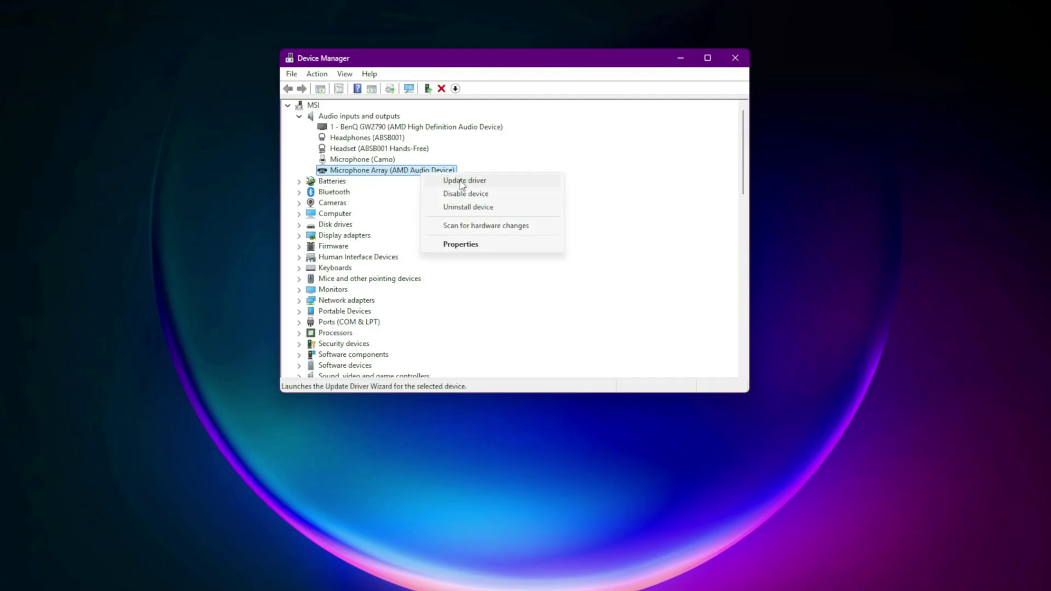
left_click(462, 182)
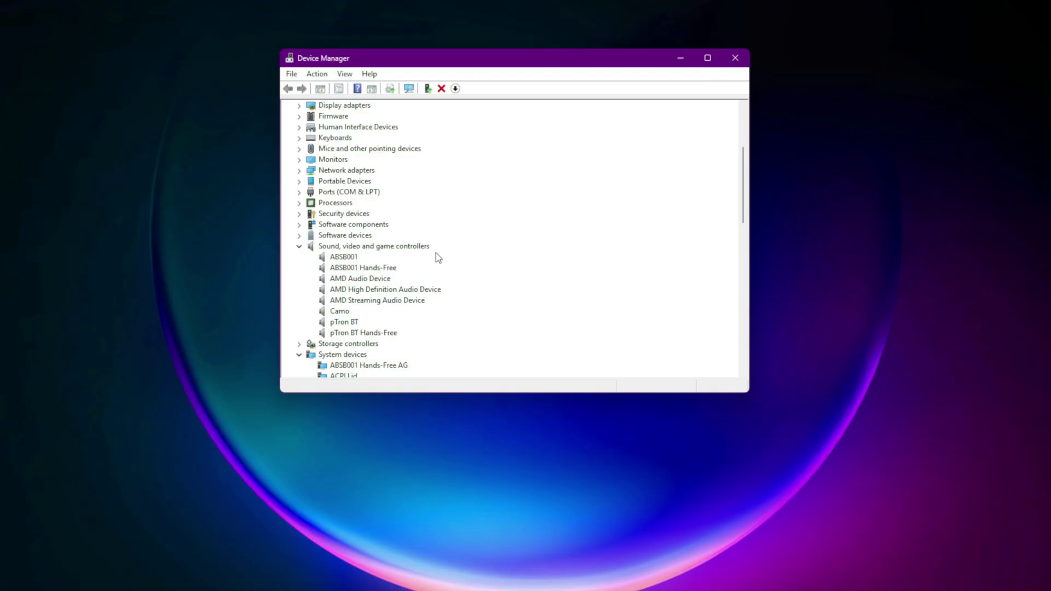
- Show hidden devices in the device tree and scan for hardware changes
left_click(344, 74)
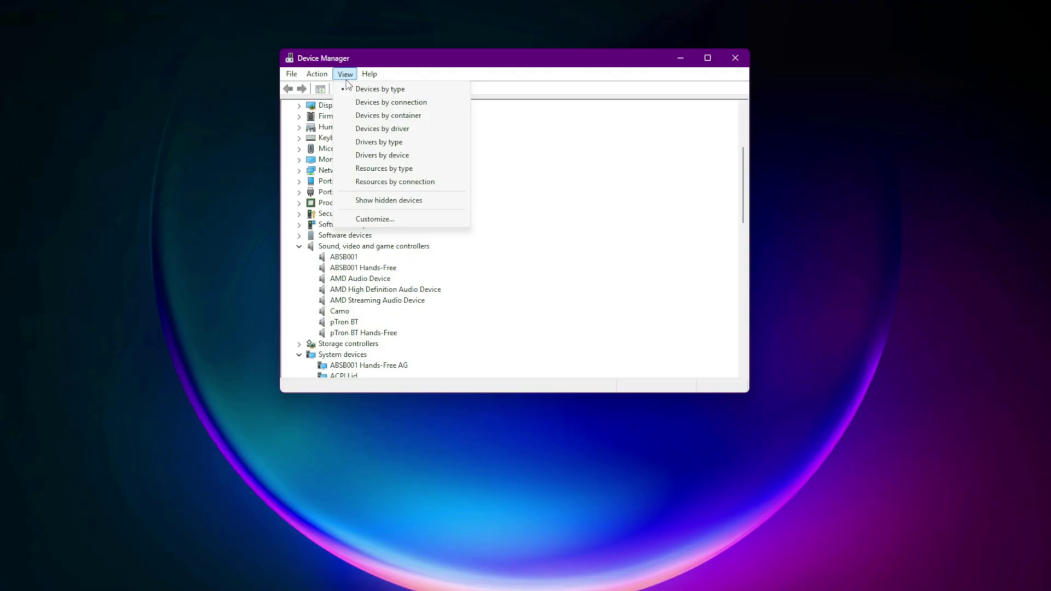
left_click(388, 200)
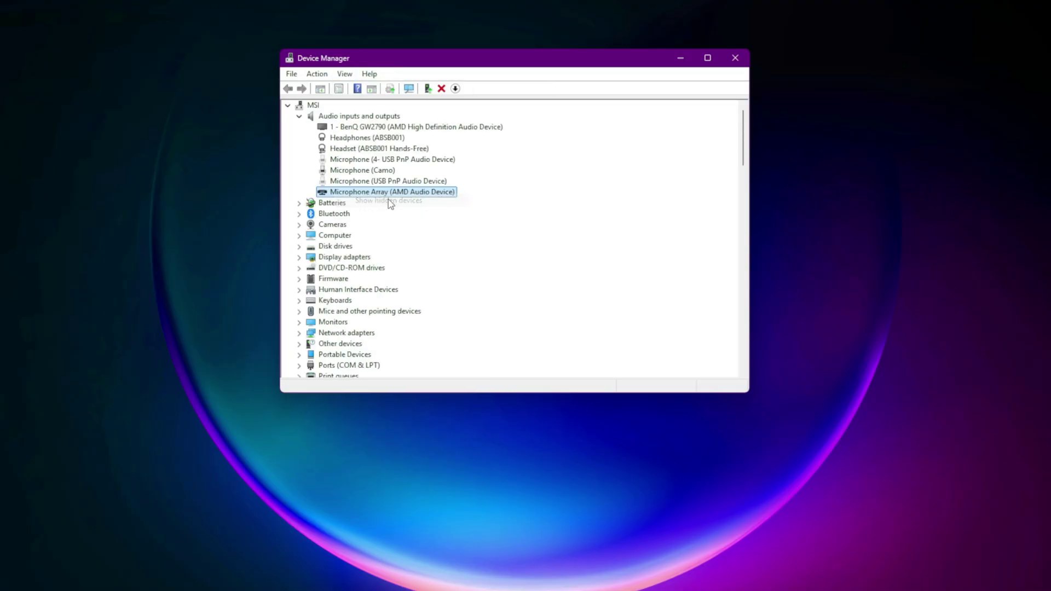
left_click(323, 76)
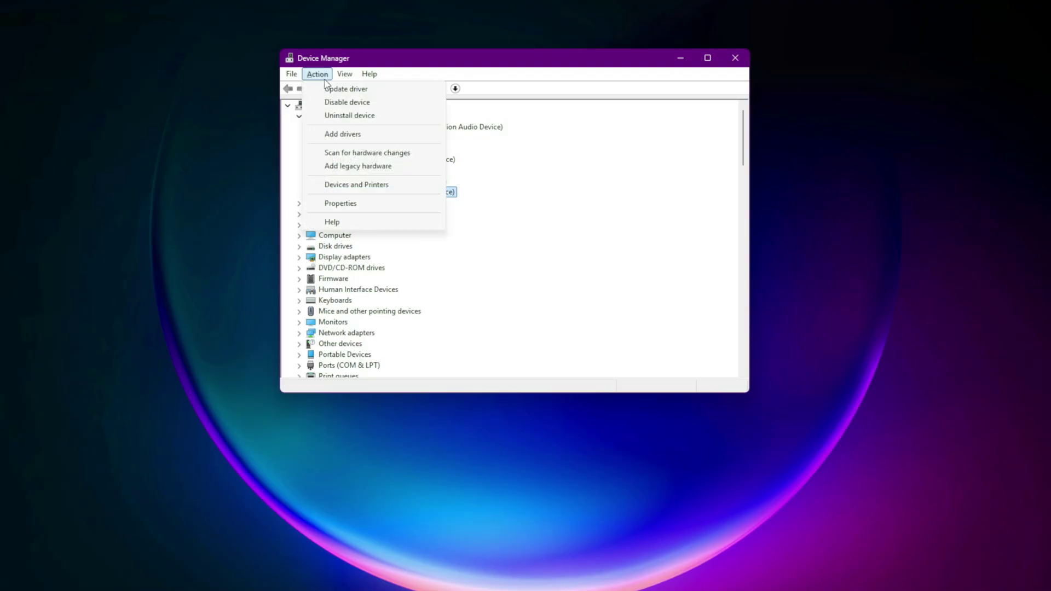
left_click(359, 154)
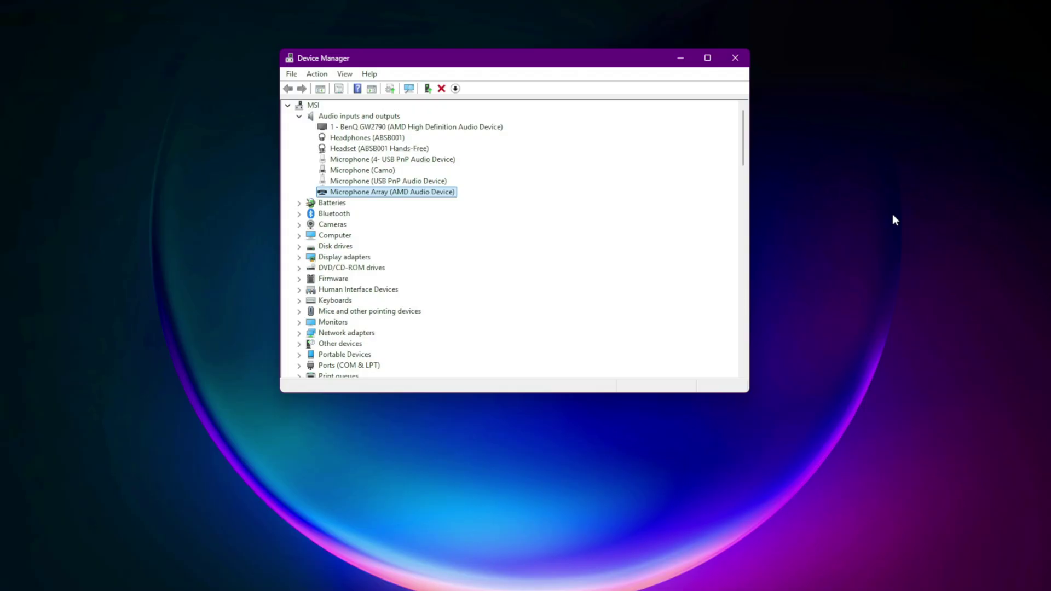
right_click(428, 127)
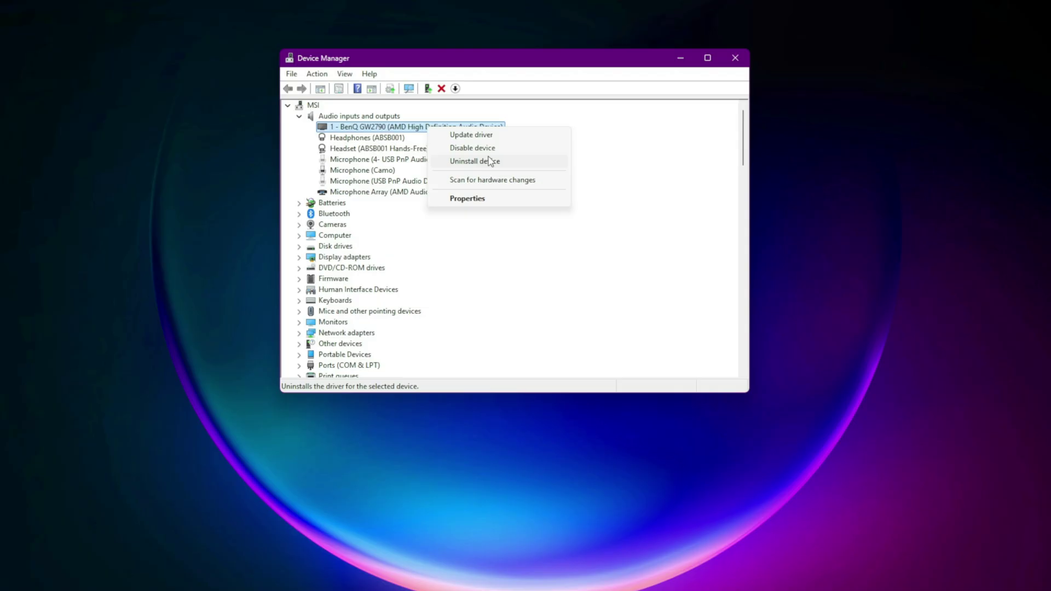
right_click(391, 183)
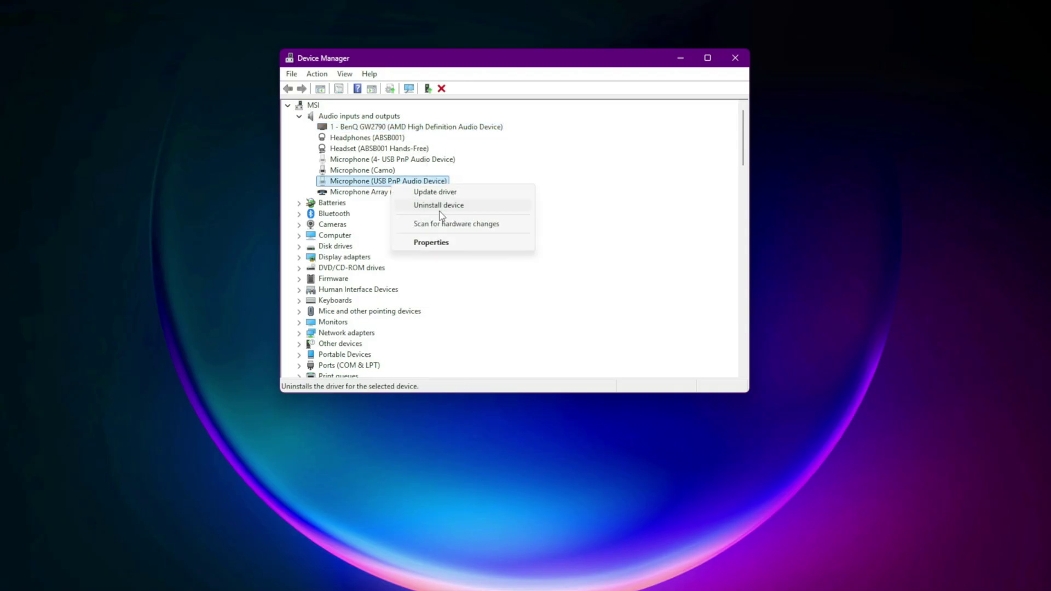
left_click(648, 197)
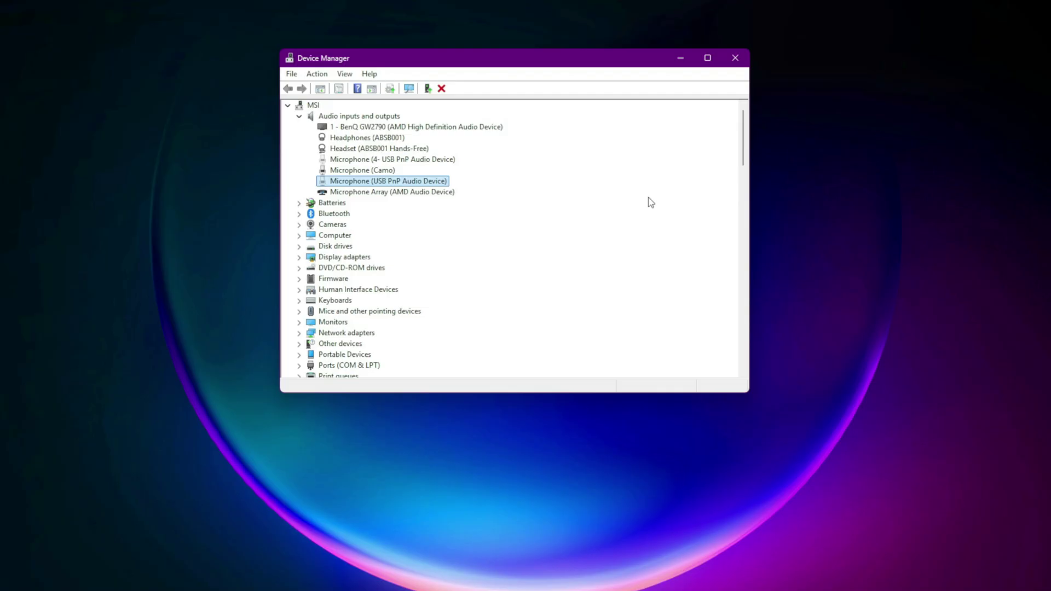
scroll(386, 296, "down", 15)
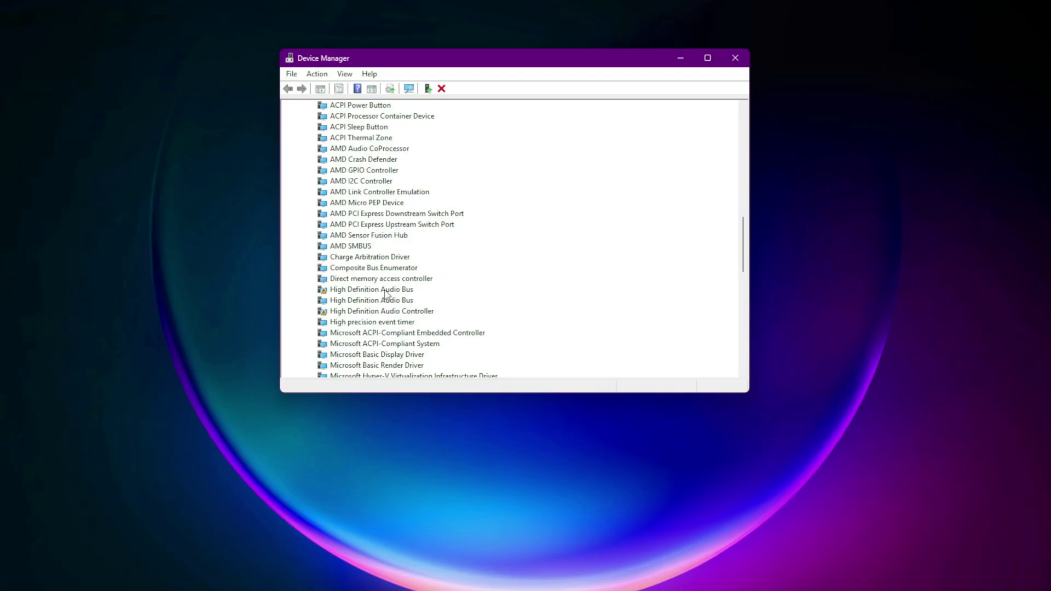
right_click(385, 291)
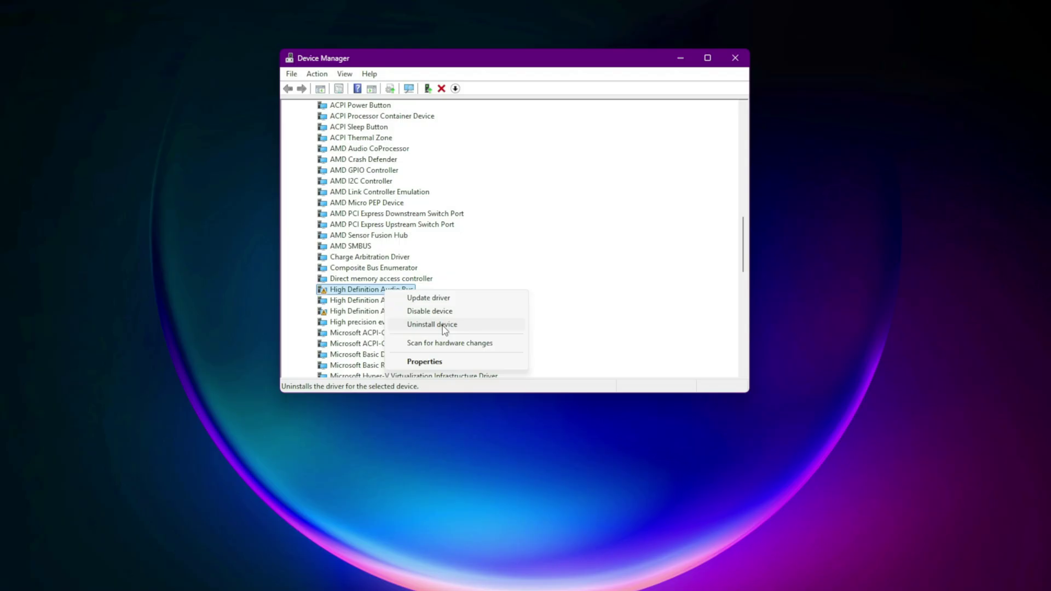
left_click(591, 264)
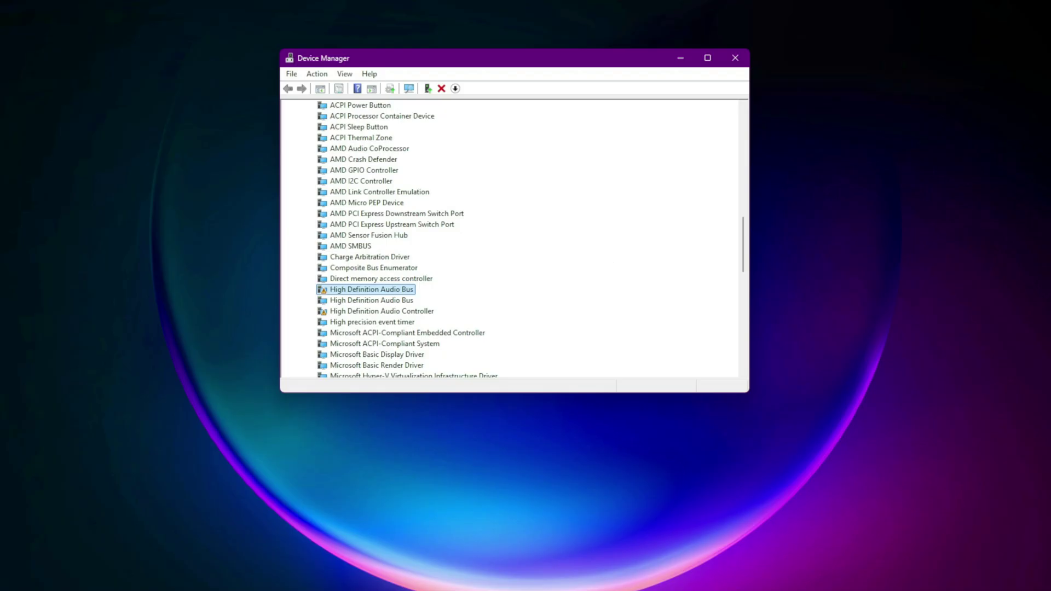
- Open the classic Sound dialog from the taskbar sound settings and center it
right_click(979, 576)
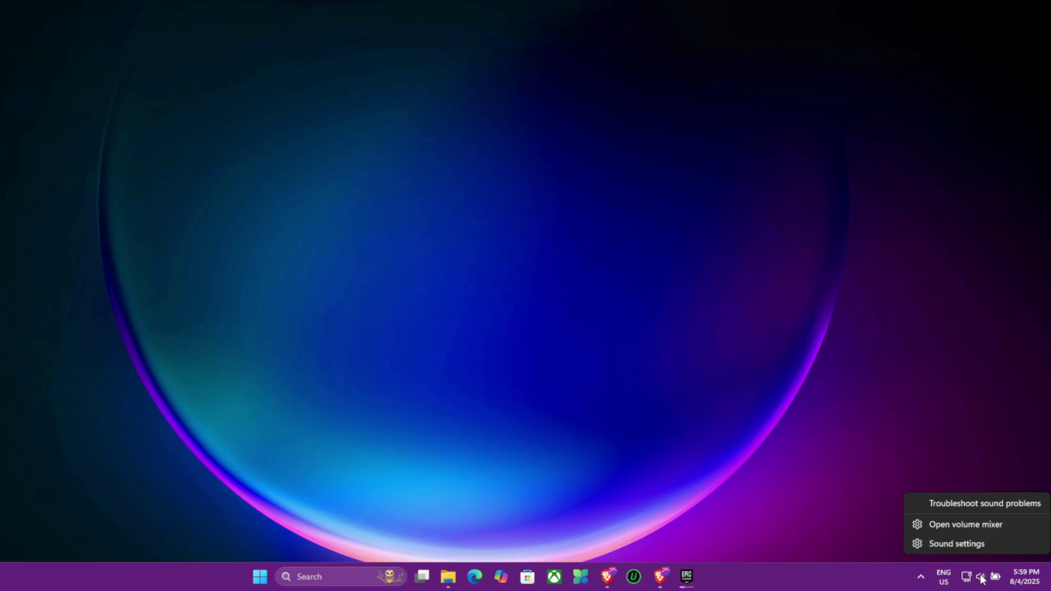
left_click(977, 543)
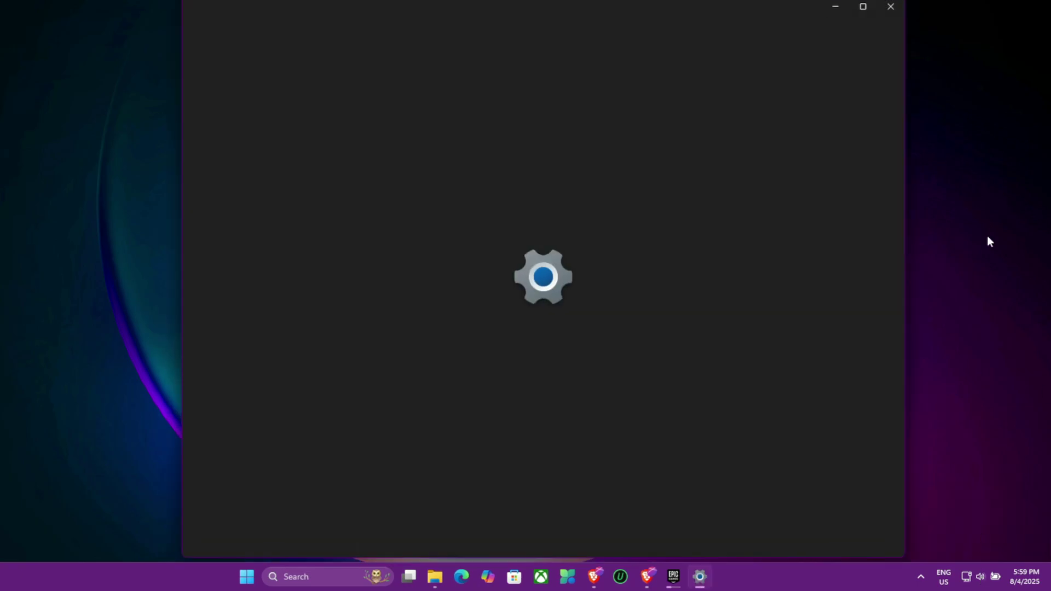
scroll(607, 318, "down", 7)
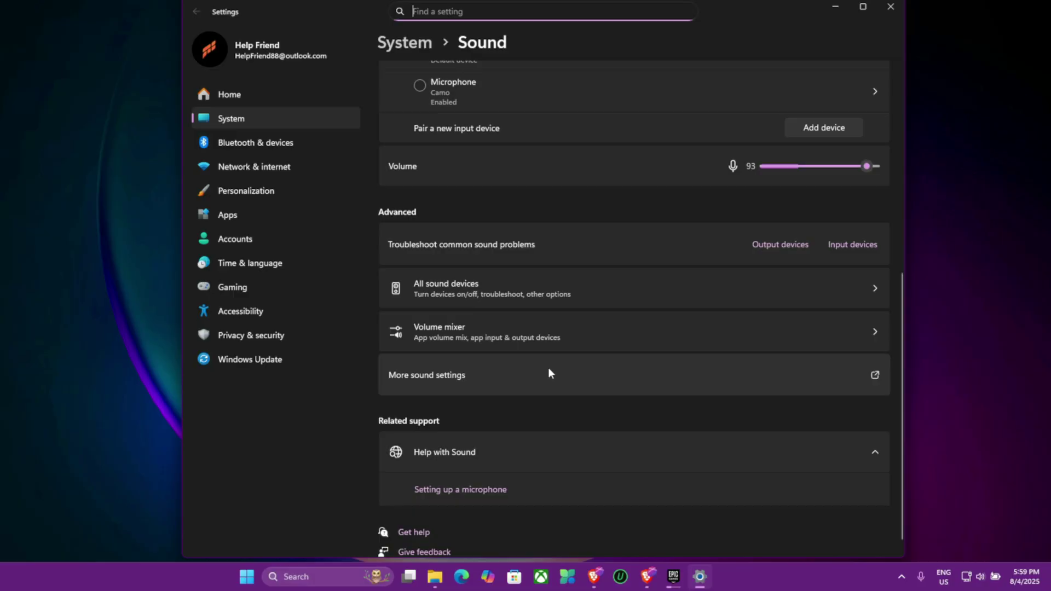
left_click(549, 372)
left_click_drag(151, 91, 497, 93)
left_click(457, 157)
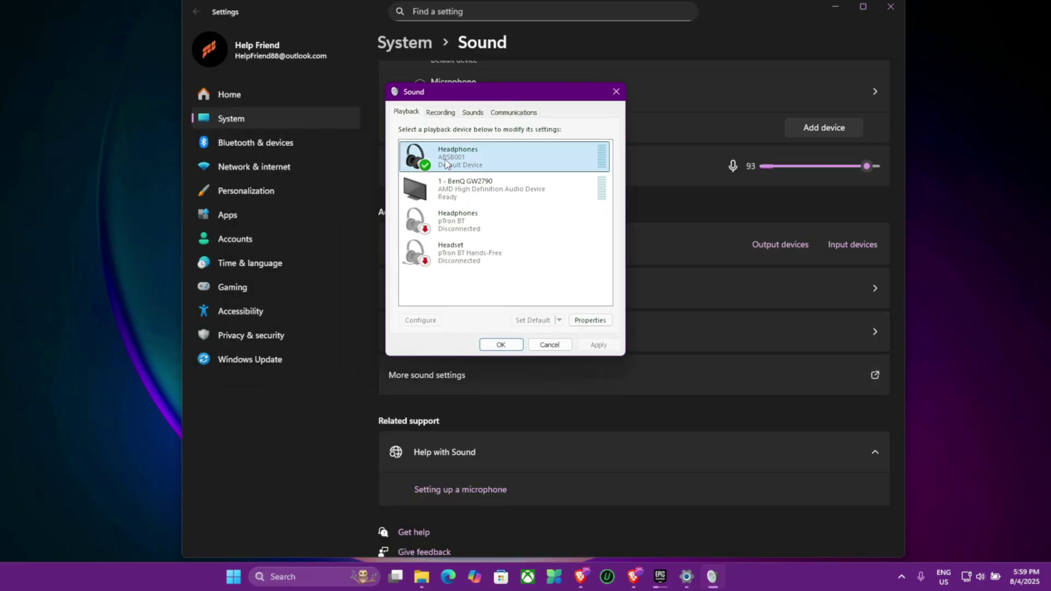
- Review the BenQ GW2790 speaker's volume levels and enhancement settings
right_click(502, 194)
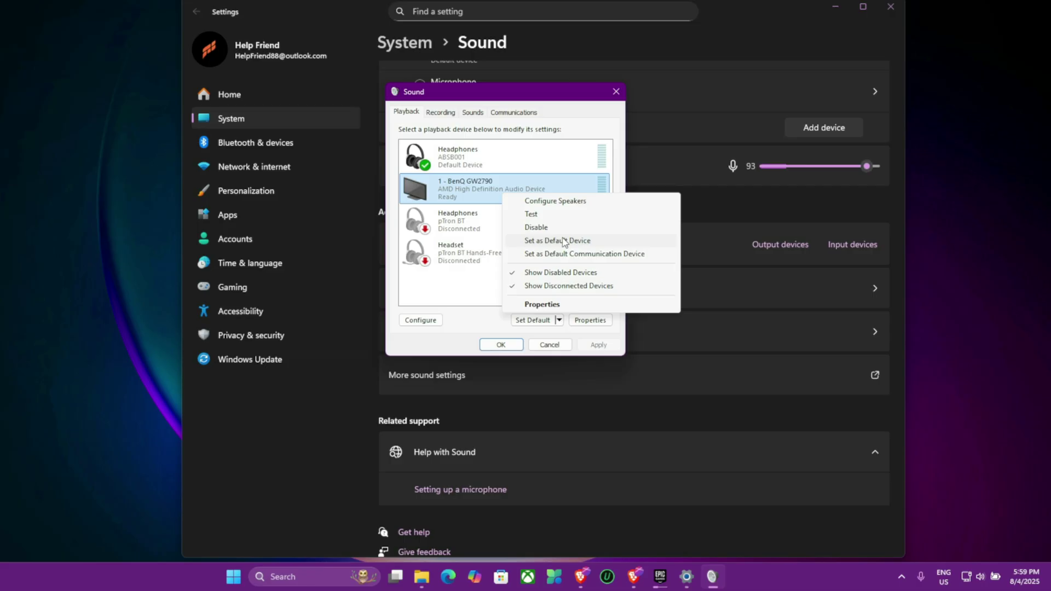
left_click(567, 303)
left_click(609, 168)
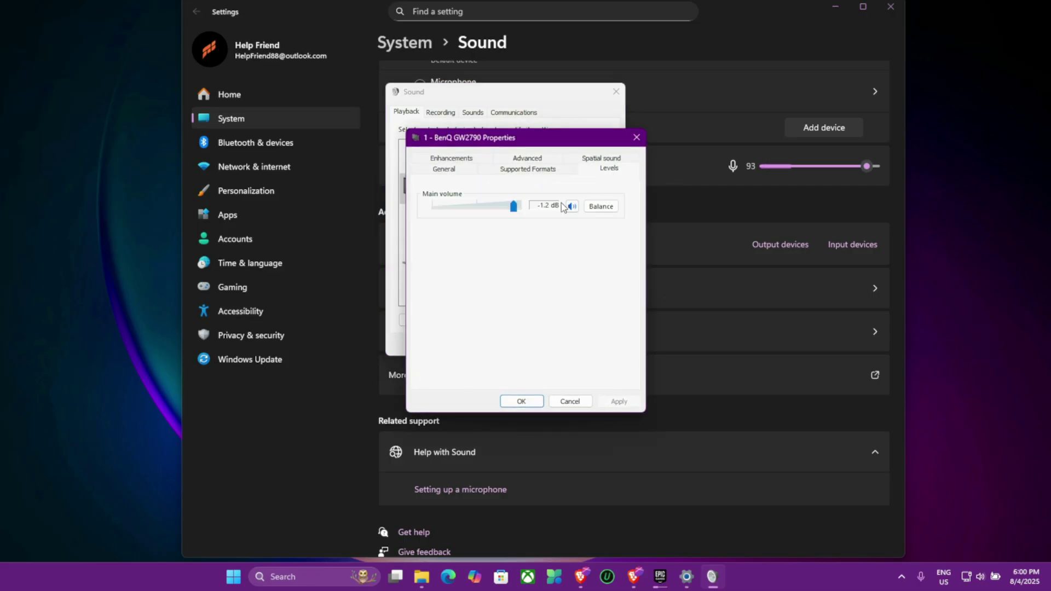
key("ctrl+Tab")
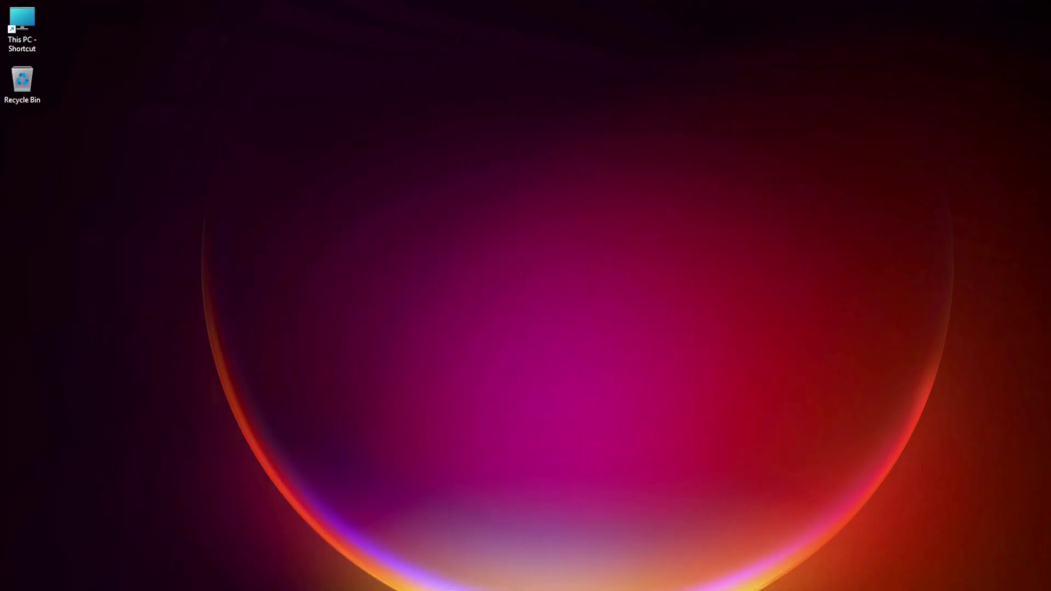
- Go to Settings > System > Sound and open More sound settings
key("super")
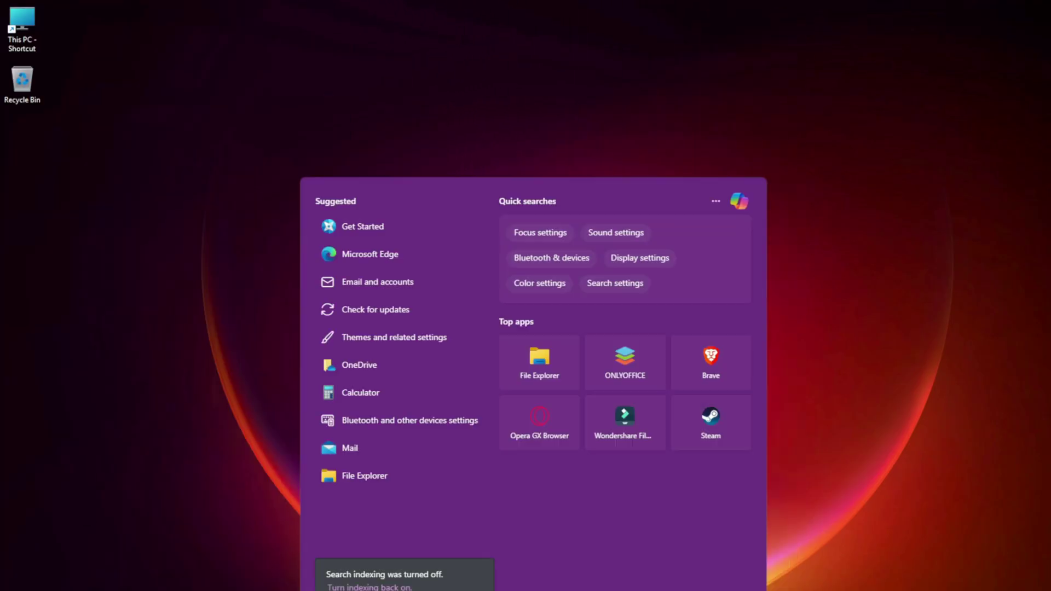
type("settings")
left_click(398, 266)
left_click(50, 153)
left_click(454, 207)
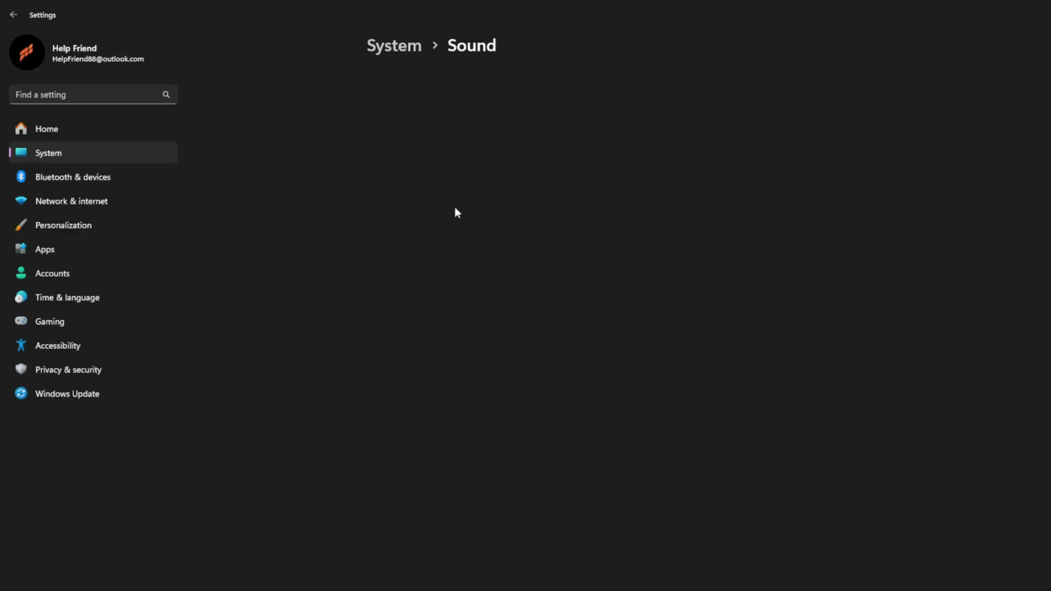
scroll(509, 298, "down", 5)
left_click(488, 426)
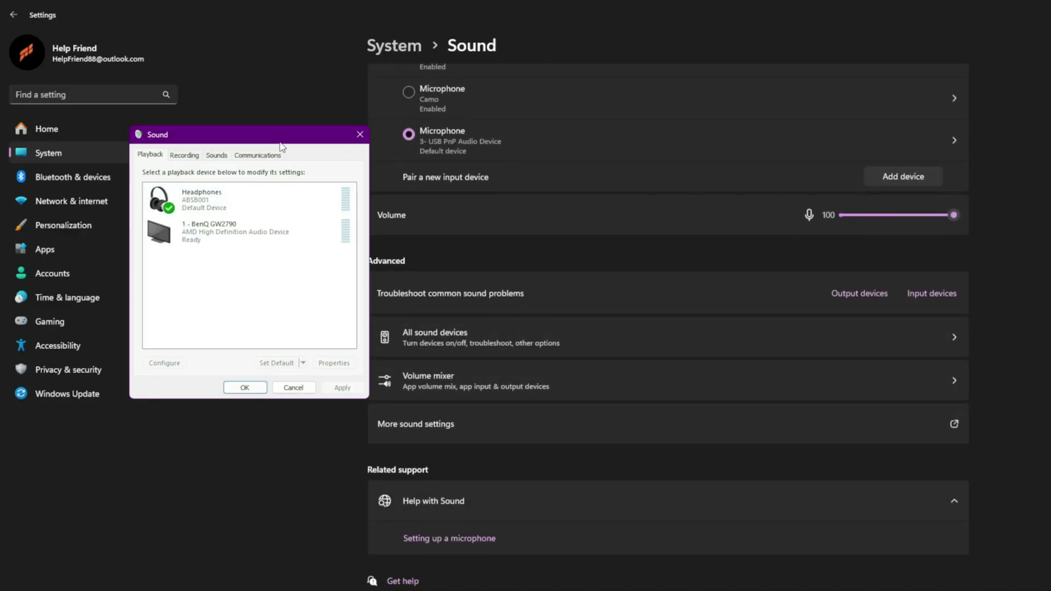
- Check 'Disable all enhancements' in the Headphones properties Enhancements tab
right_click(352, 204)
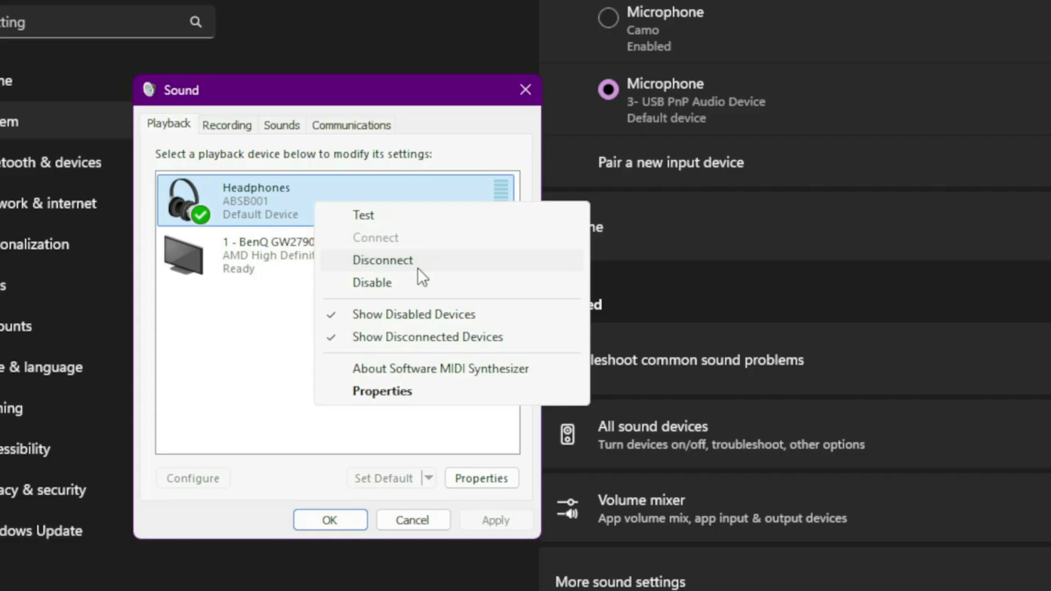
left_click(376, 397)
left_click(301, 206)
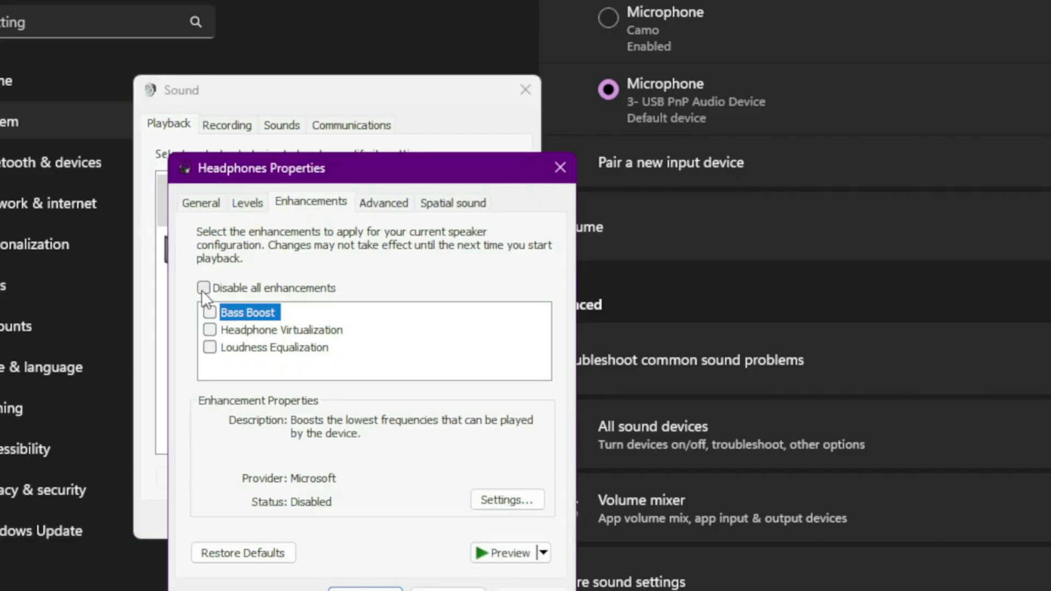
left_click(202, 289)
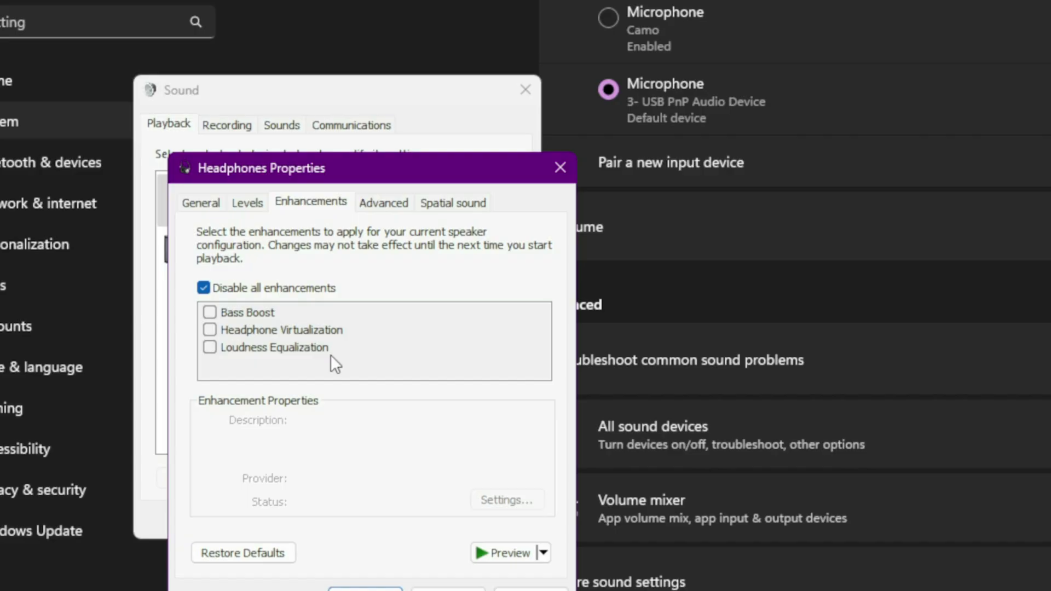
left_click(438, 202)
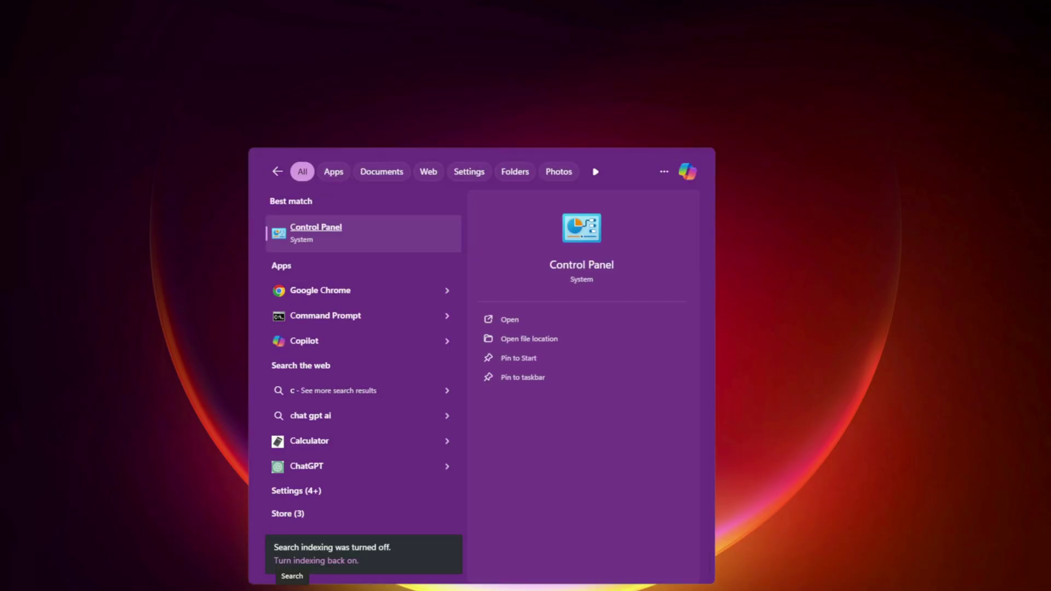
- Open Control Panel and switch its View by setting to Large icons
type("ontrol")
left_click(384, 238)
left_click(714, 158)
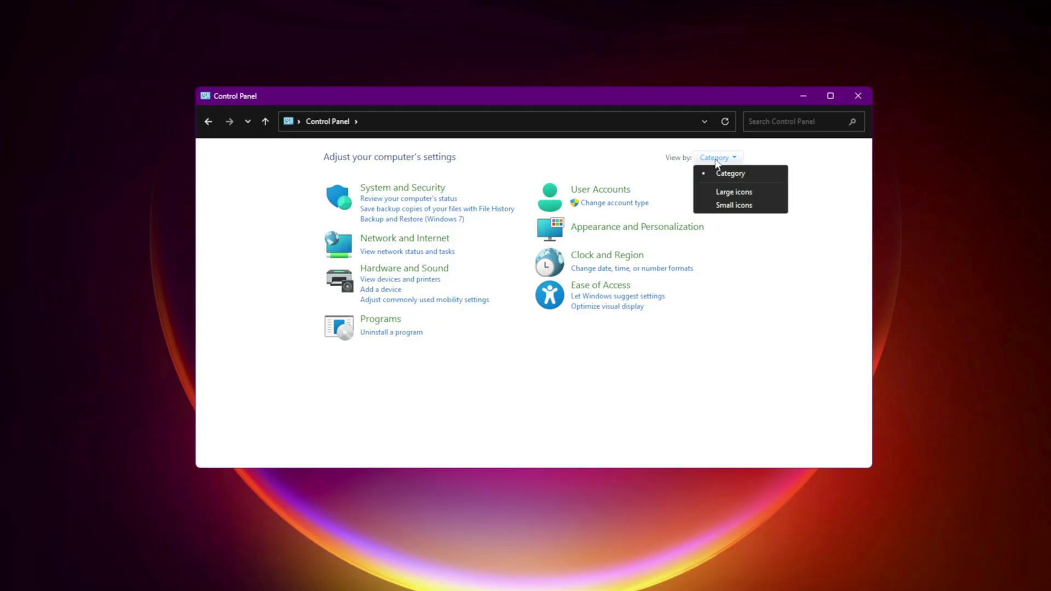
left_click(750, 194)
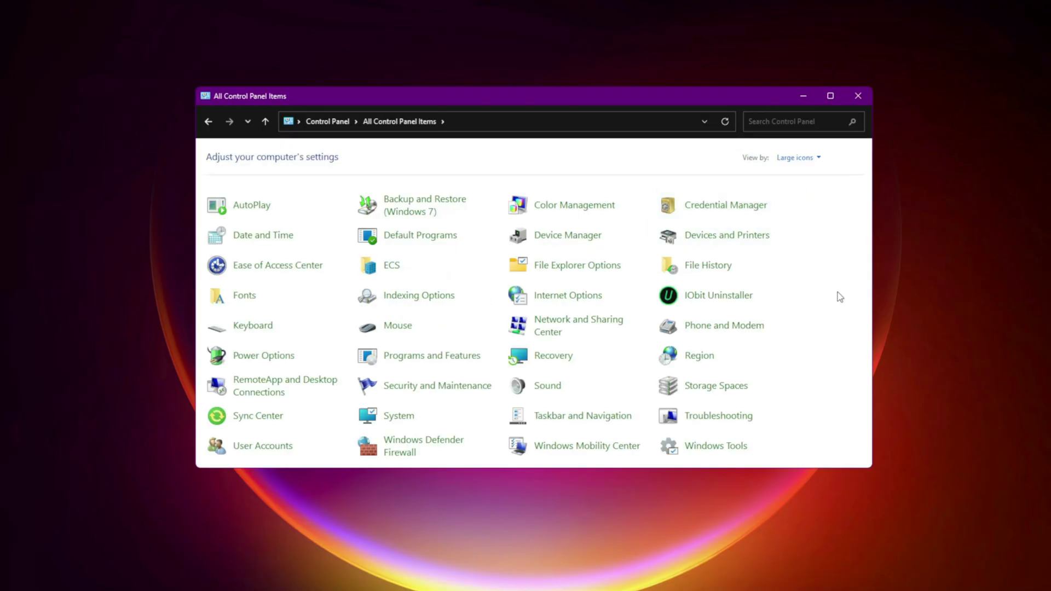
- Uncheck 'Allow applications to take exclusive control' in the Headphones Advanced properties
left_click(547, 385)
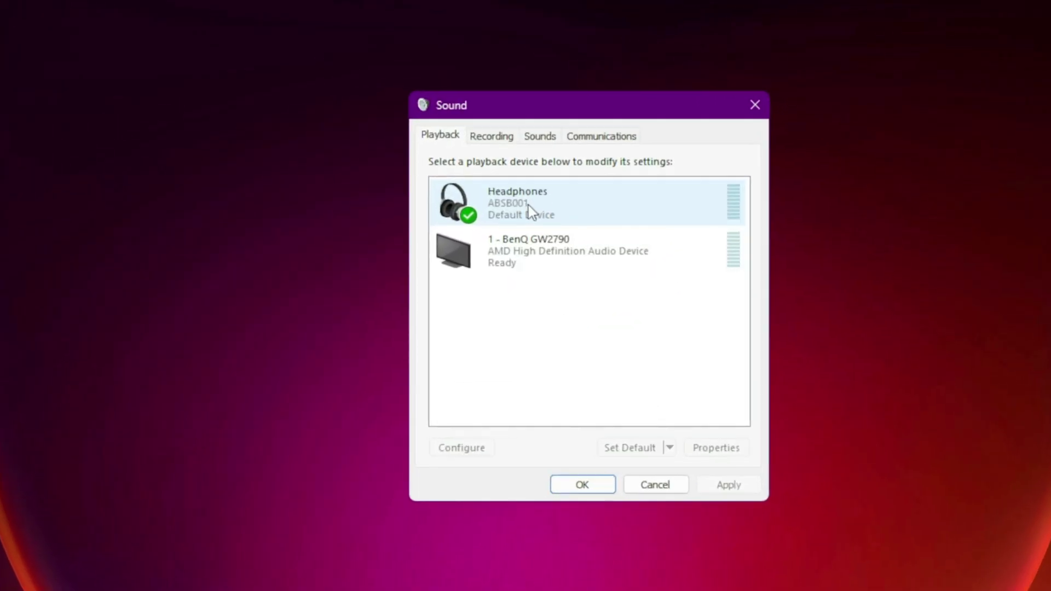
right_click(527, 206)
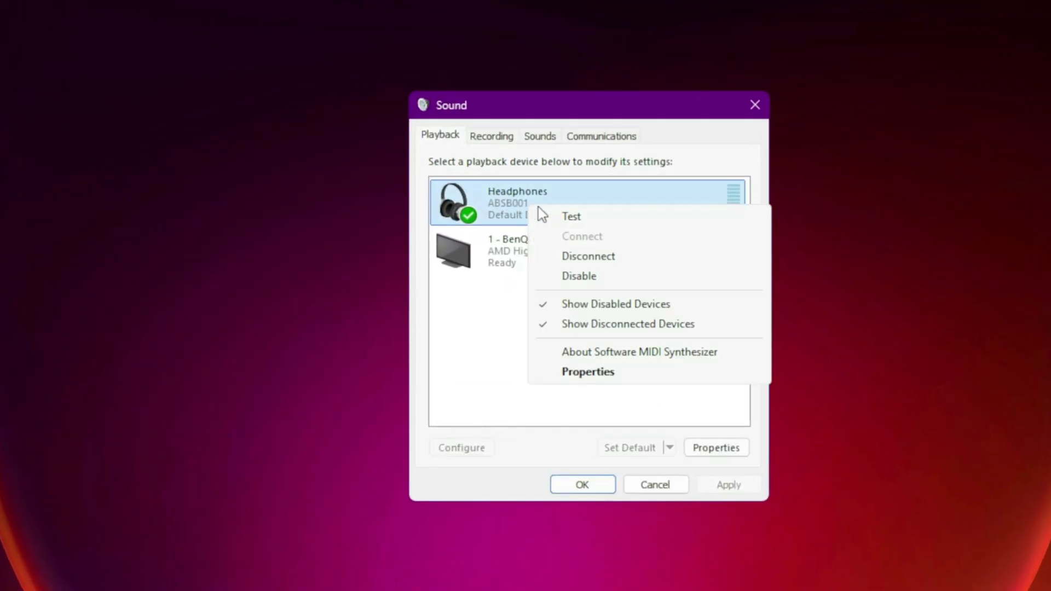
left_click(639, 378)
left_click(630, 205)
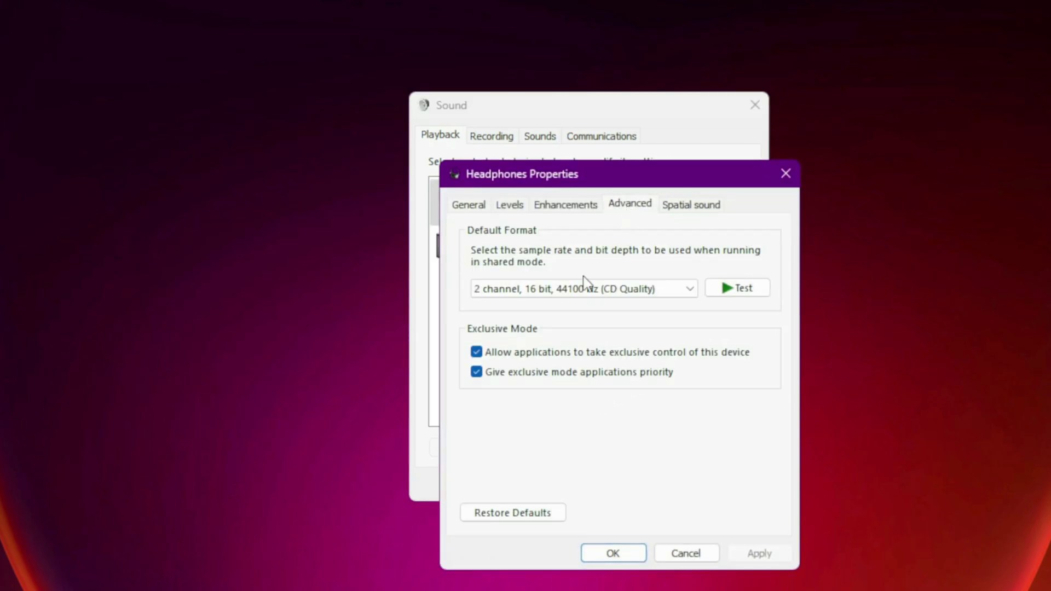
left_click(477, 353)
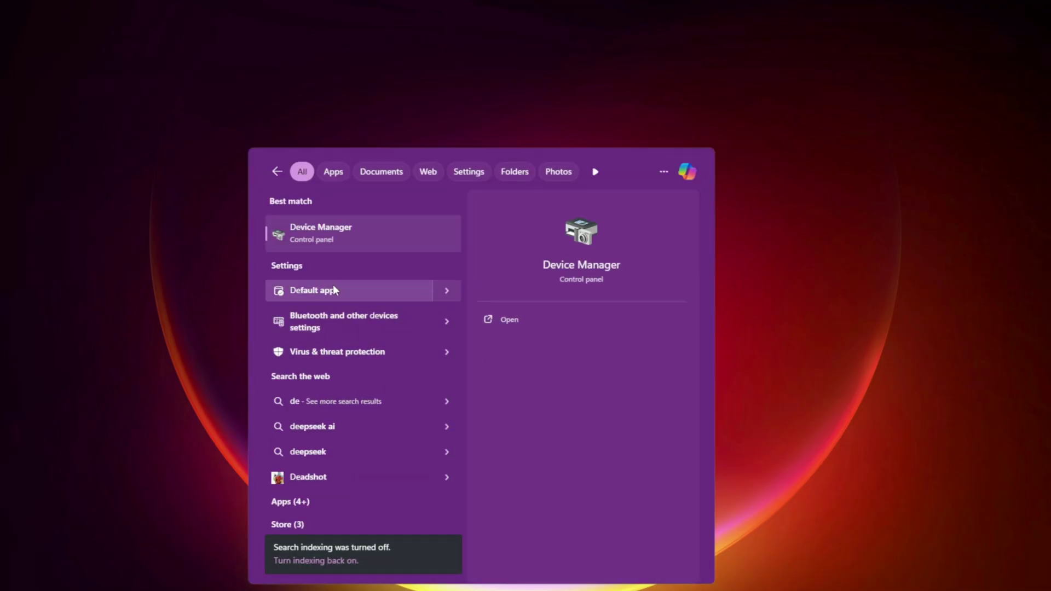
- Show hidden devices and right-click Microsoft Windows Management Interface for ACPI under System devices
key("Return")
left_click(312, 103)
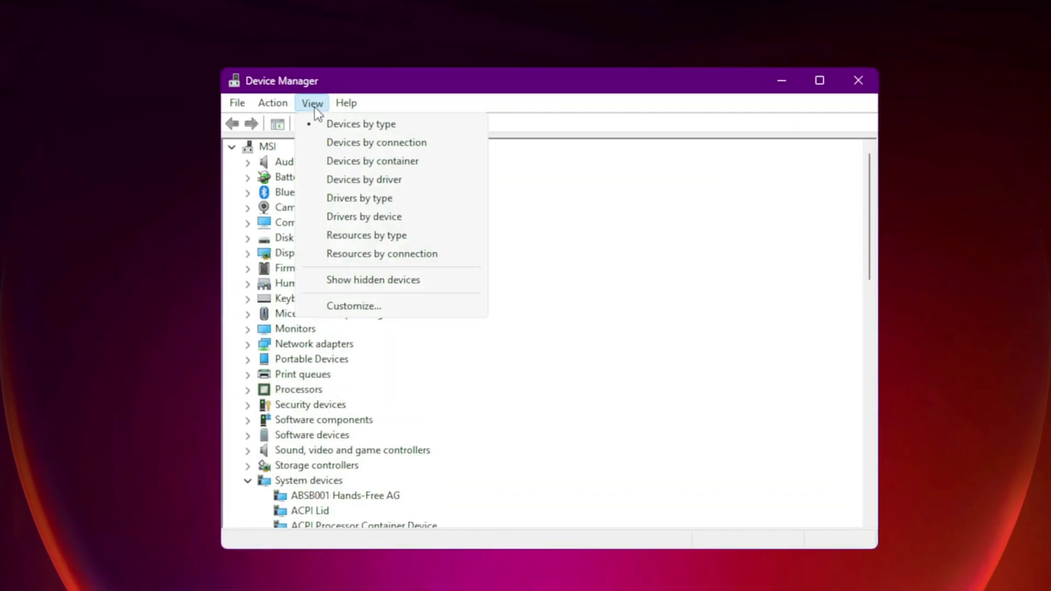
left_click(403, 281)
scroll(573, 375, "down", 10)
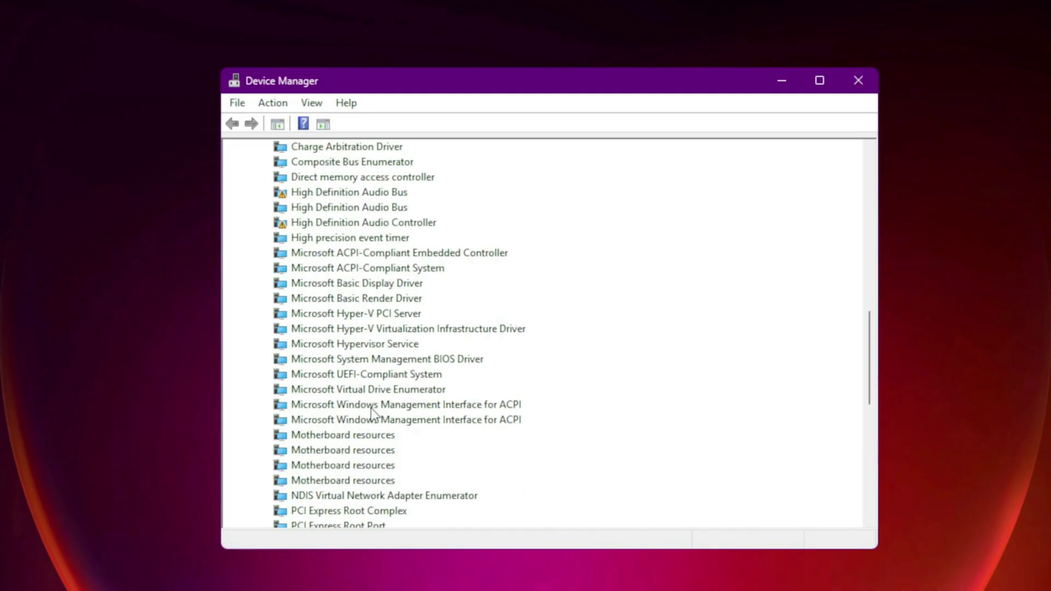
left_click(372, 407)
right_click(405, 404)
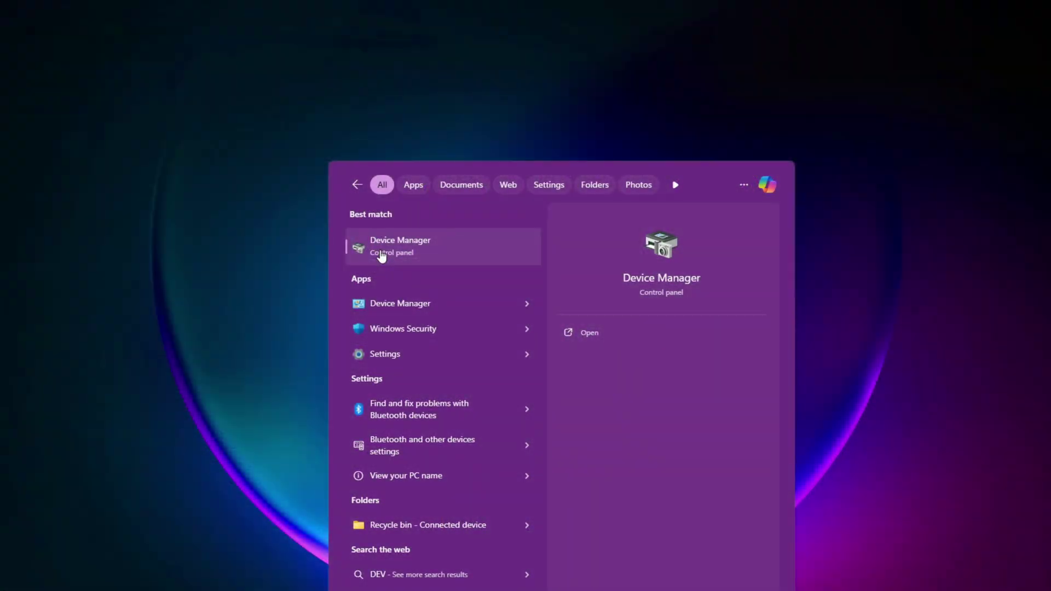
- View the Radeon RX 5500M's Driver tab under Display adapters in Device Manager
left_click(380, 249)
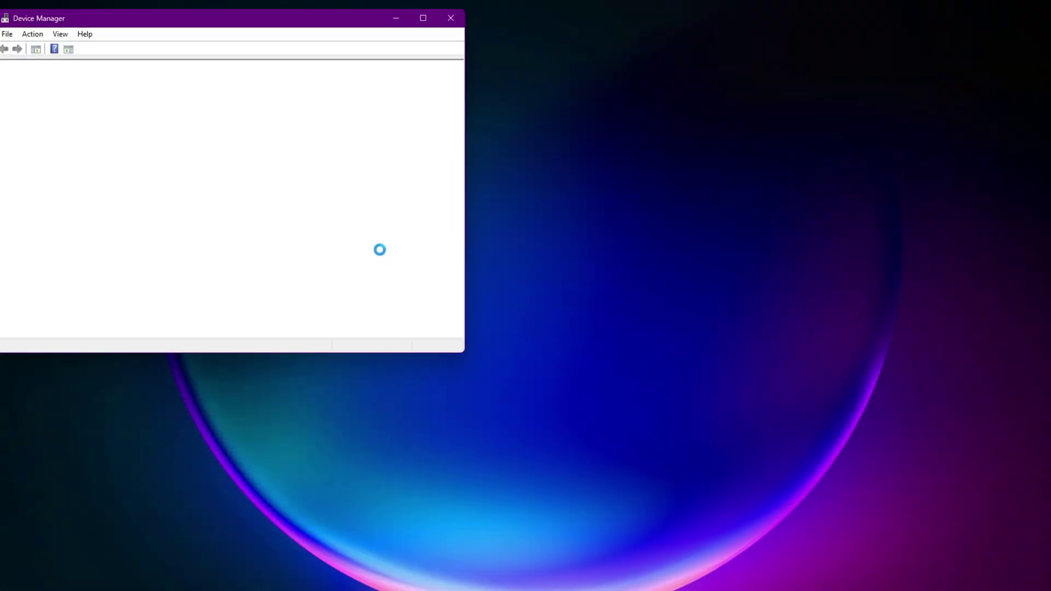
left_click_drag(216, 25, 530, 83)
left_click(320, 203)
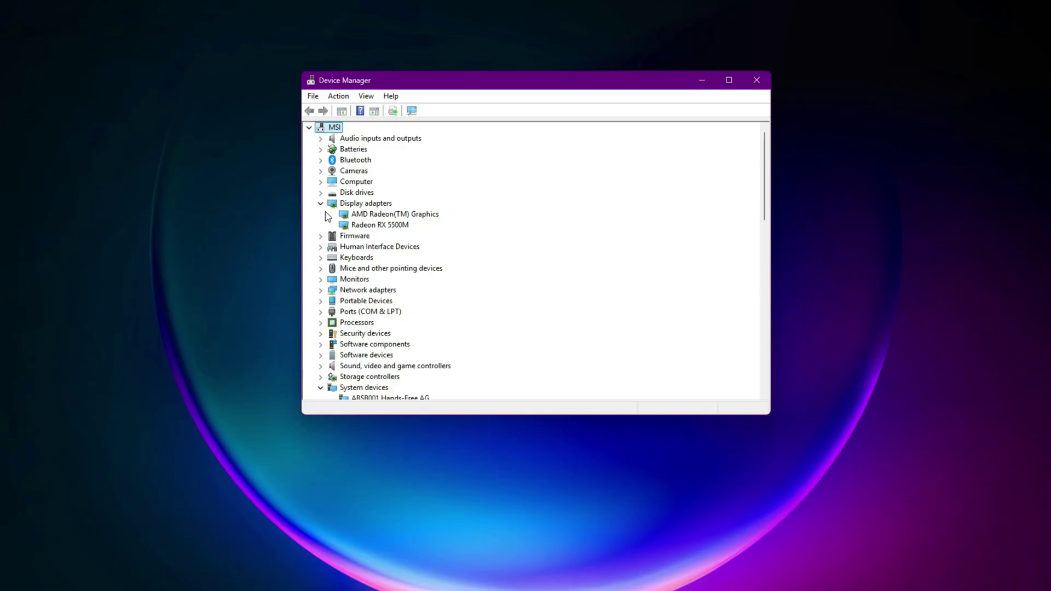
left_click(374, 225)
right_click(374, 226)
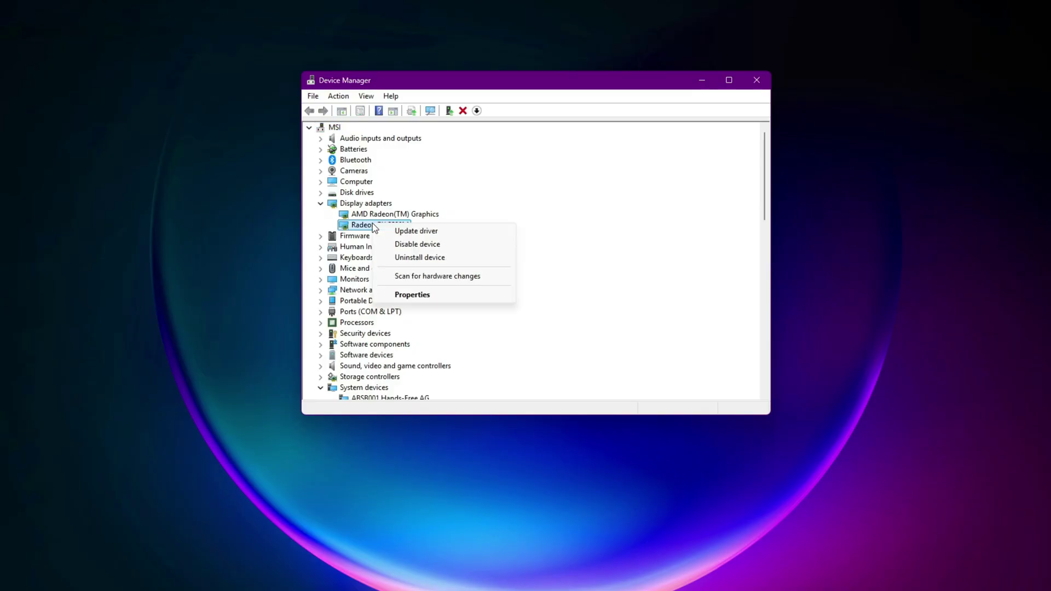
left_click(444, 295)
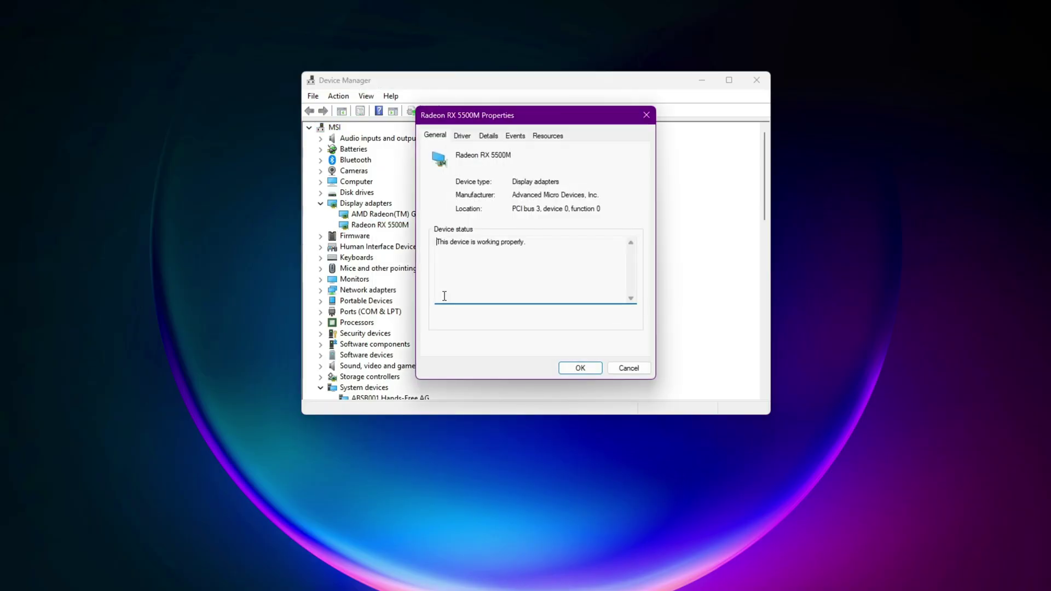
left_click(461, 136)
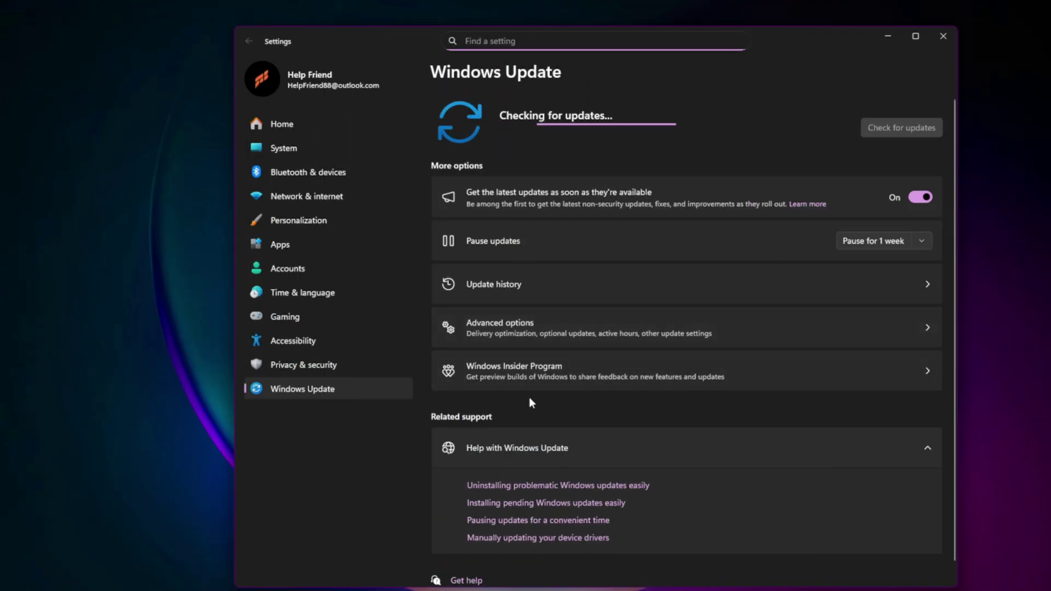
- Check Advanced options > Optional updates, then go back to the main Windows Update page
left_click(546, 338)
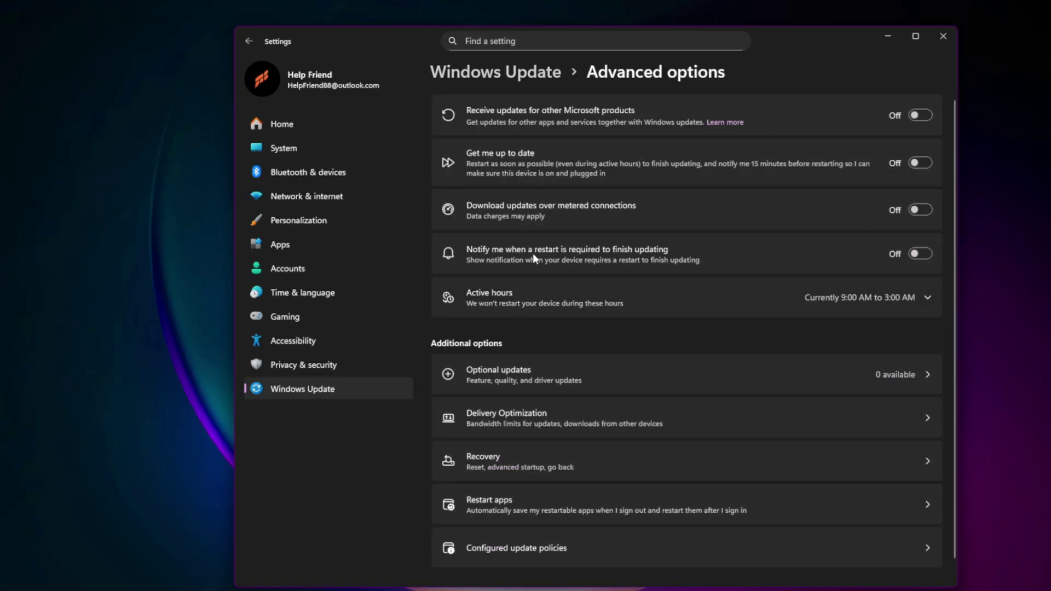
left_click(511, 379)
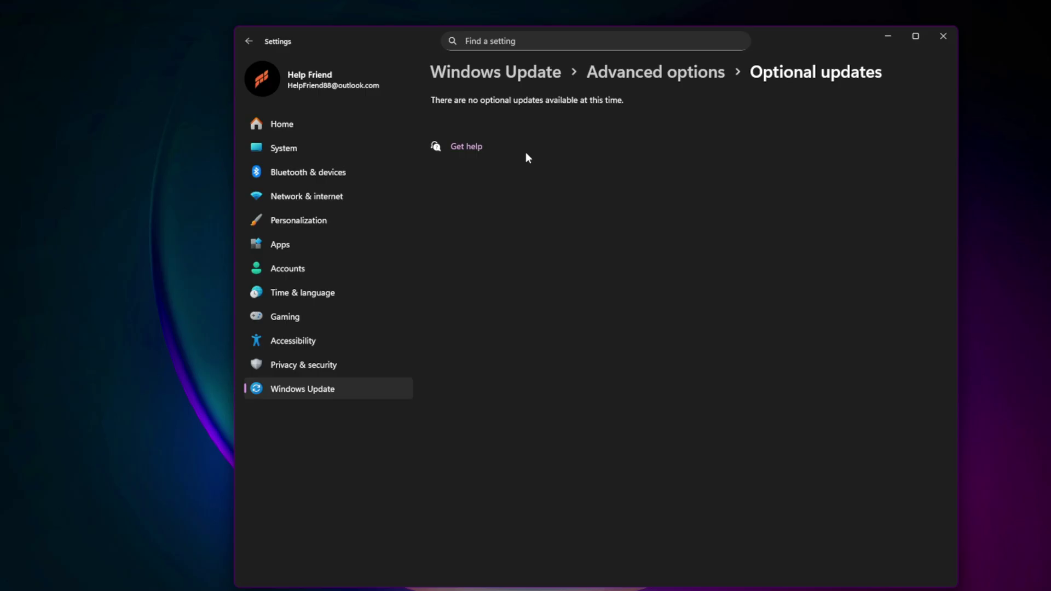
left_click(540, 76)
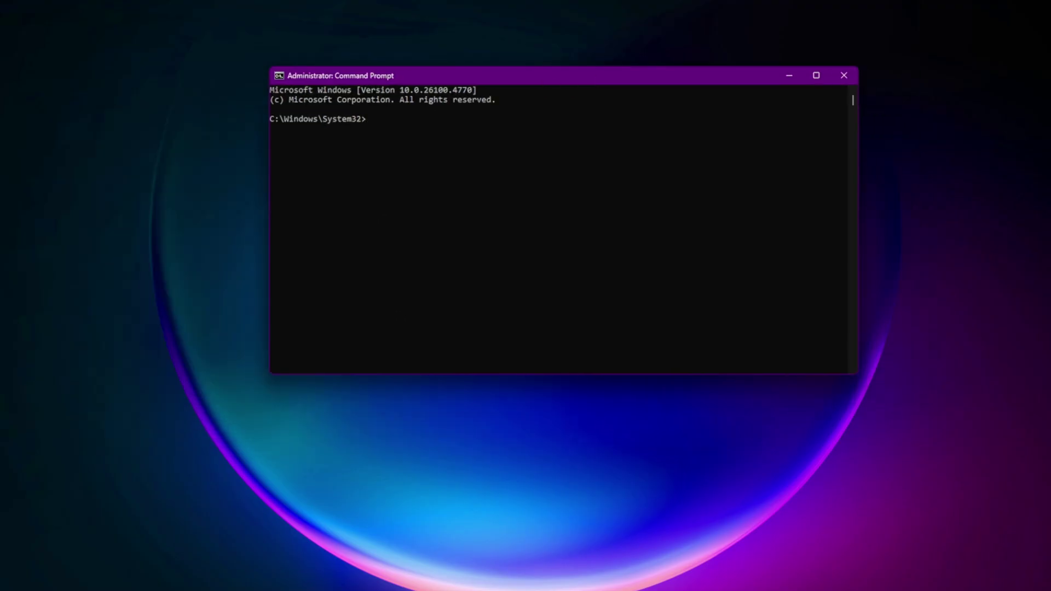
- Run sfc /scannow in the administrator Command Prompt
left_click(636, 228)
type("sfc /scannow")
key("Return")
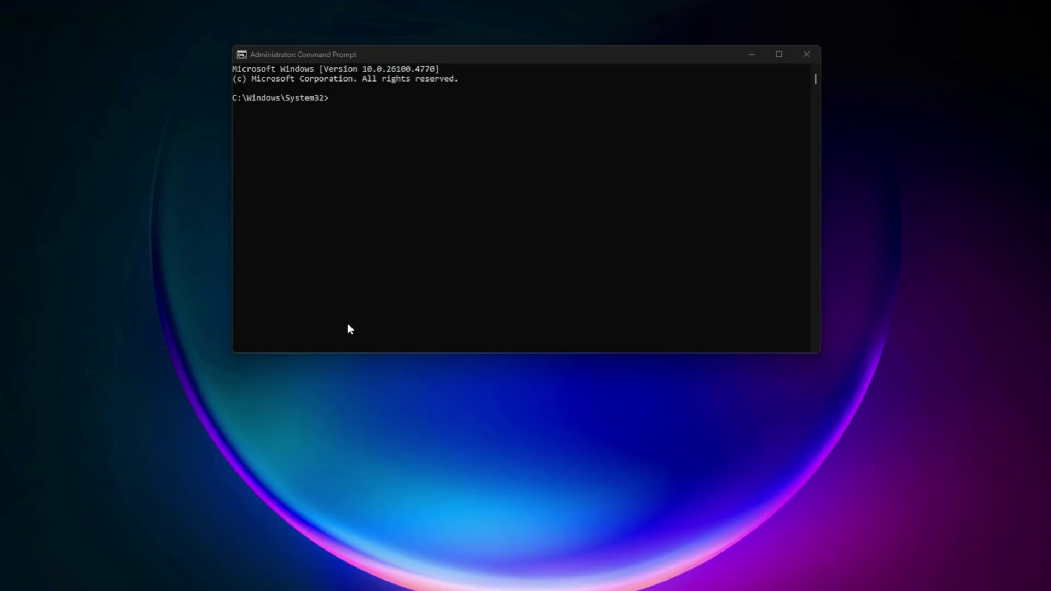
- Paste and run DISM /Online /Cleanup-Image /RestoreHealth in the new Command Prompt
left_click(314, 317)
type("DISM /Online /Cleanup-Image /RestoreHealth")
key("Return")
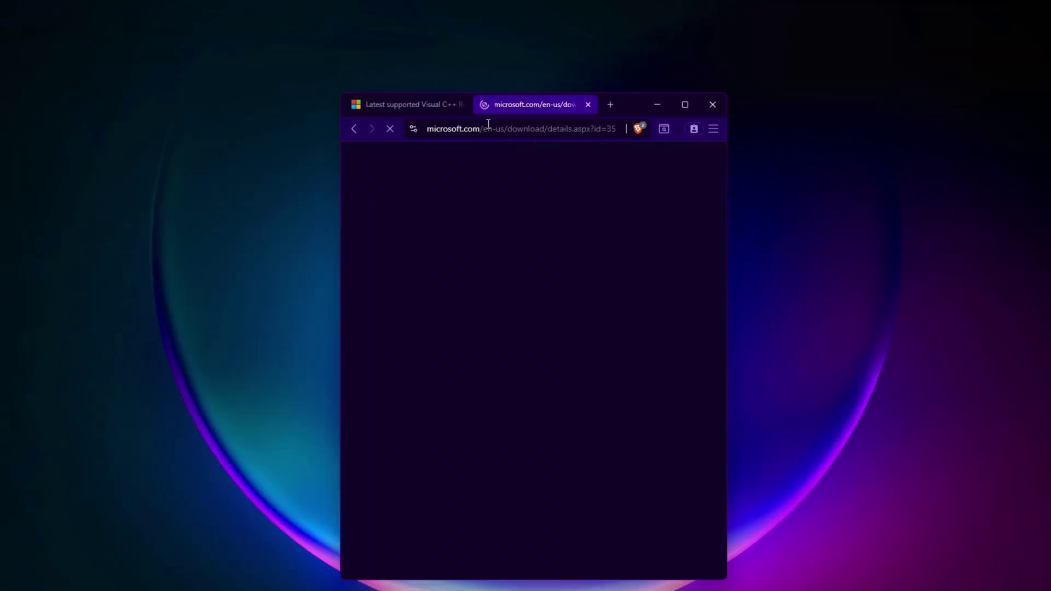
- Close the DirectX End-User Runtime tab and reveal the Visual C++ v14.44.35211.0 ARM64/X86/X64 download links
scroll(551, 379, "down", 8)
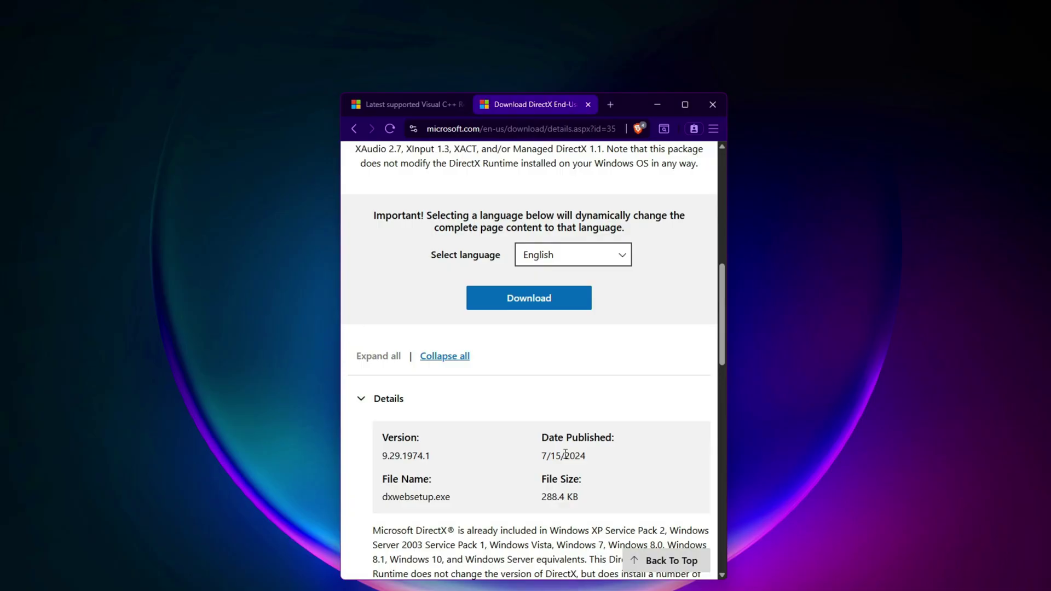
scroll(565, 453, "down", 4)
scroll(565, 460, "up", 4)
scroll(566, 471, "down", 7)
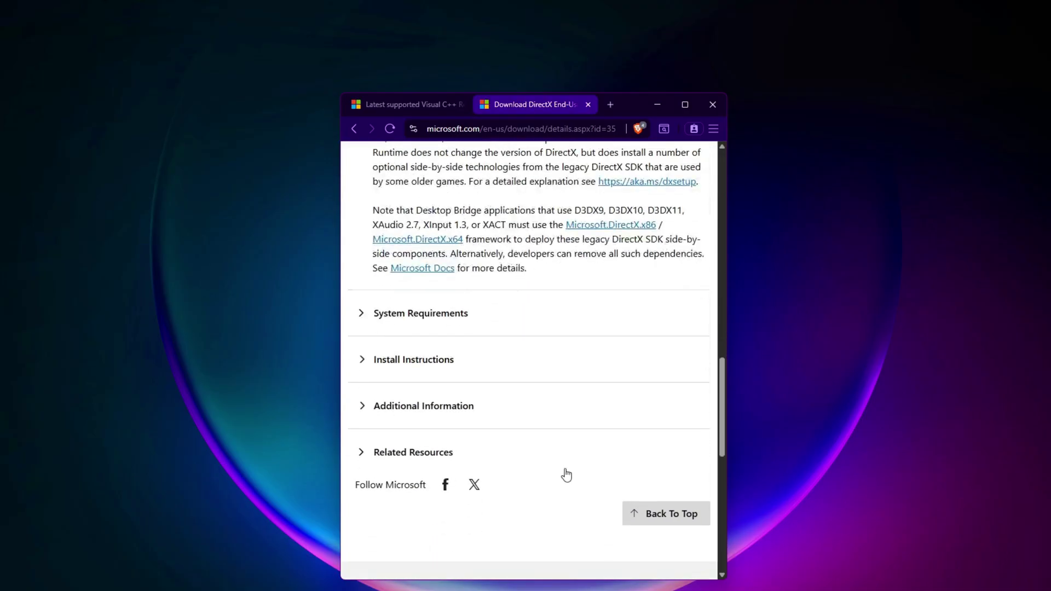
key("ctrl+w")
scroll(566, 465, "down", 10)
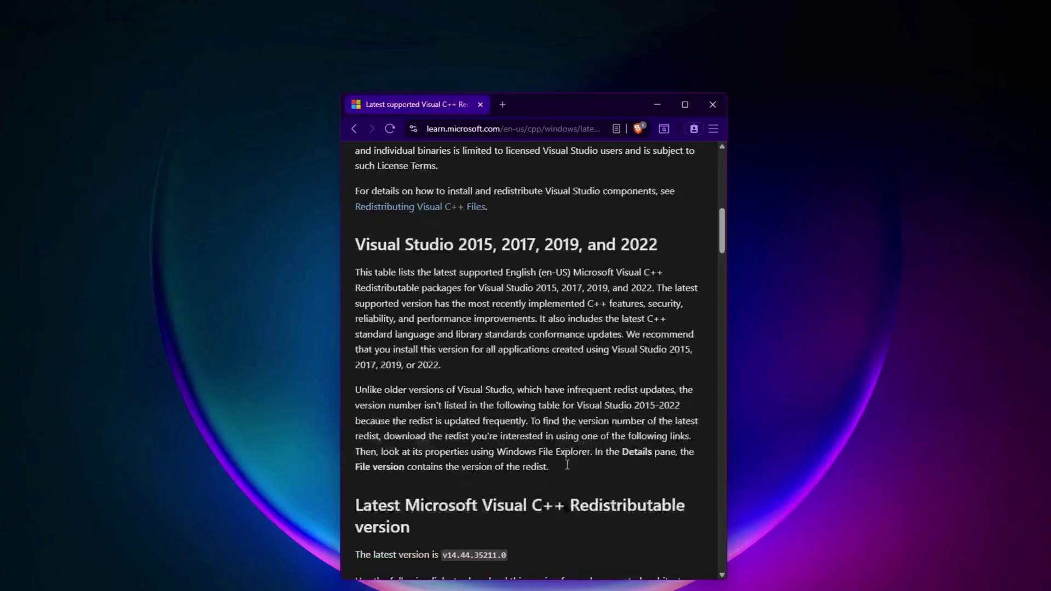
scroll(567, 465, "down", 6)
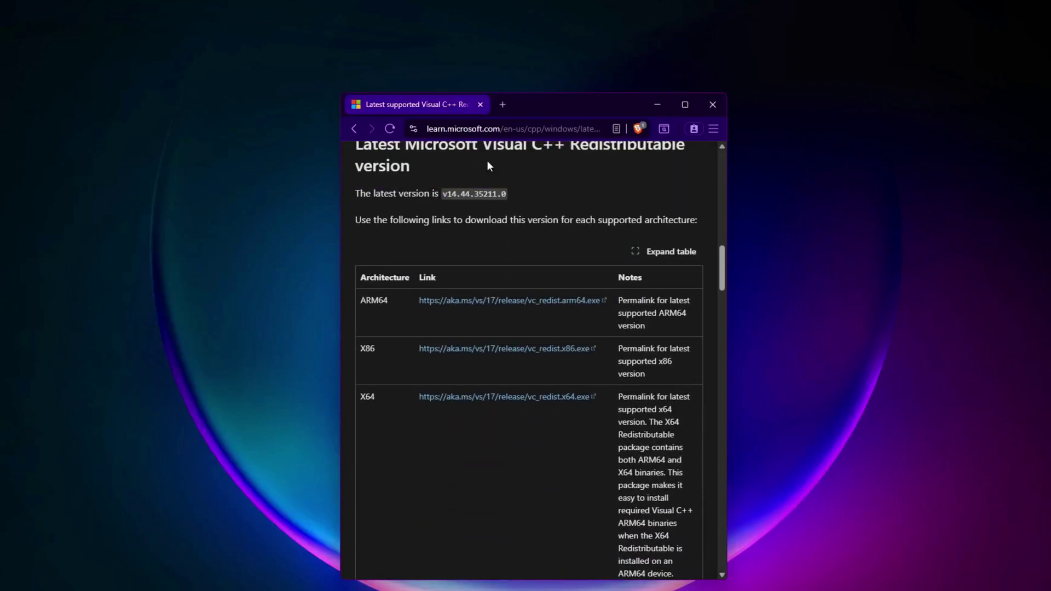